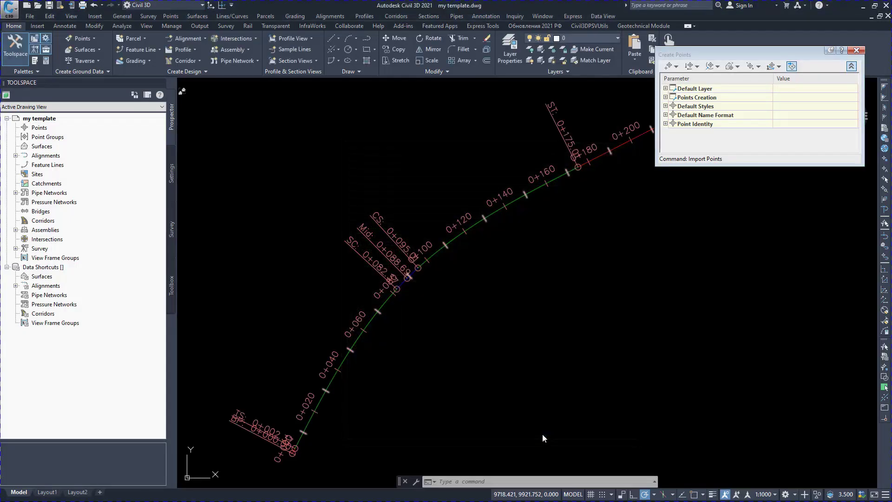
Zoom the drawing to point 1 of point group a from Prospector
left_click(16, 137)
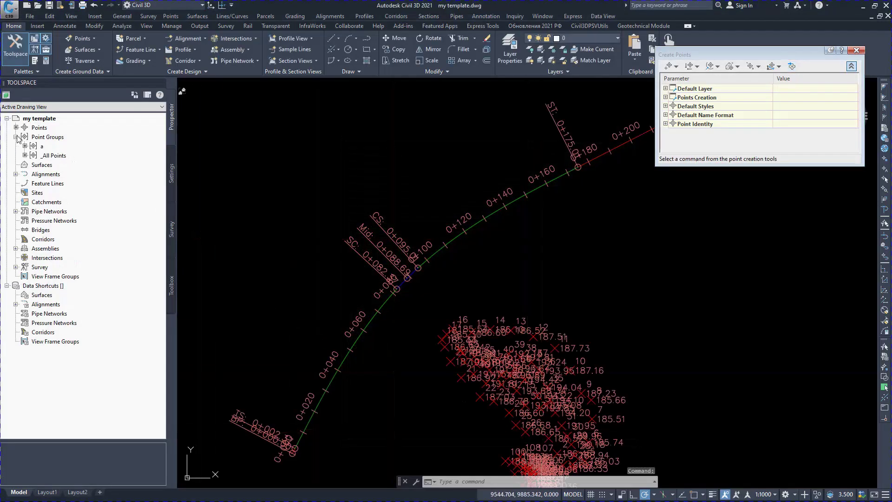
left_click(41, 146)
left_click(26, 459)
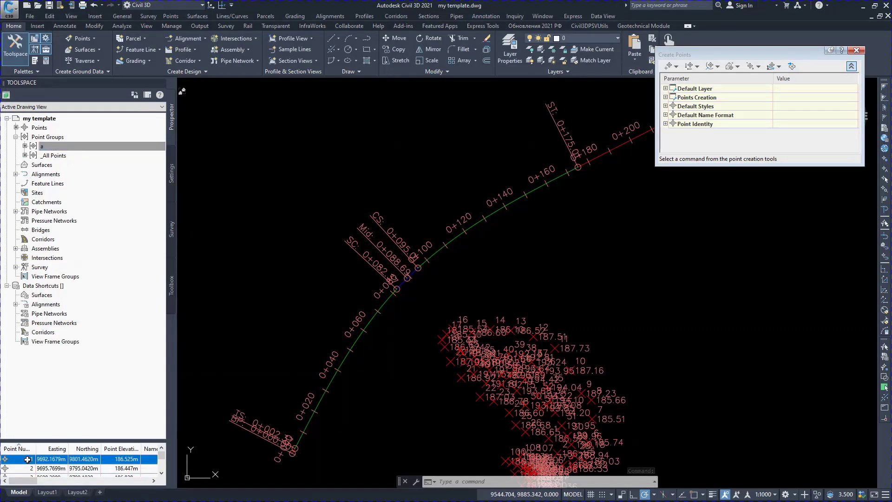
right_click(26, 458)
left_click(54, 357)
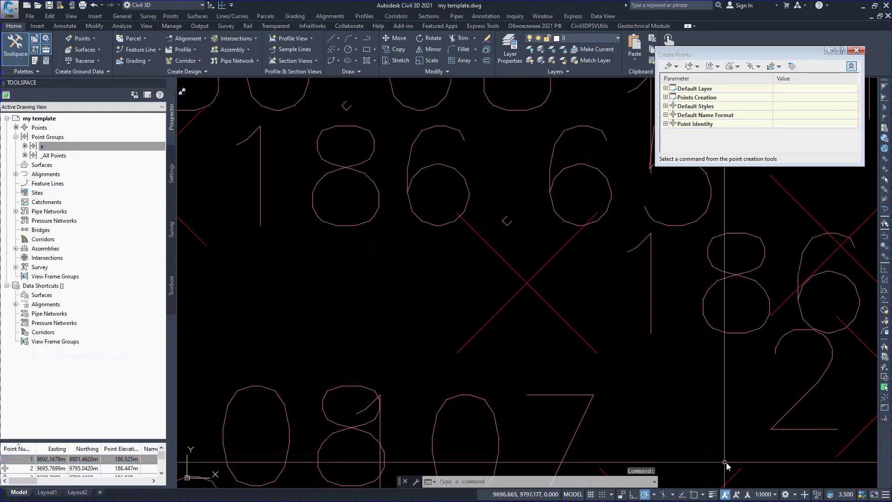
Set the annotation scale to 1:250 from the status bar
left_click(766, 495)
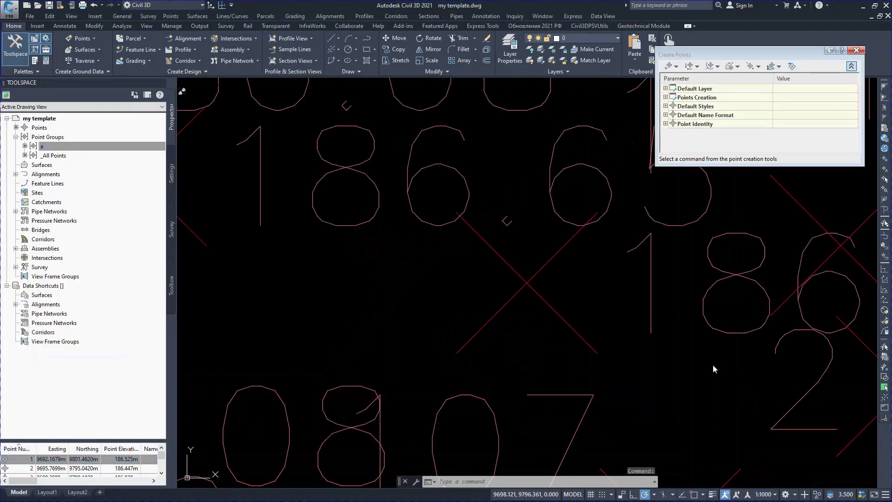
left_click(706, 368)
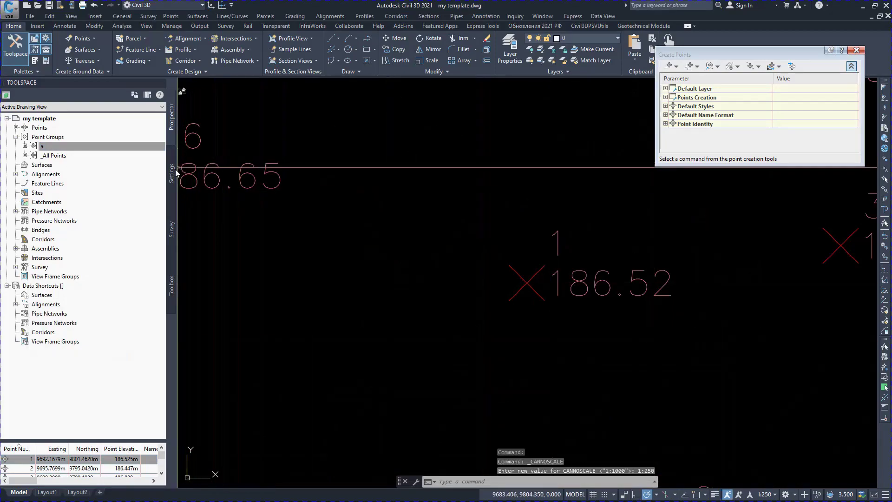
left_click(65, 26)
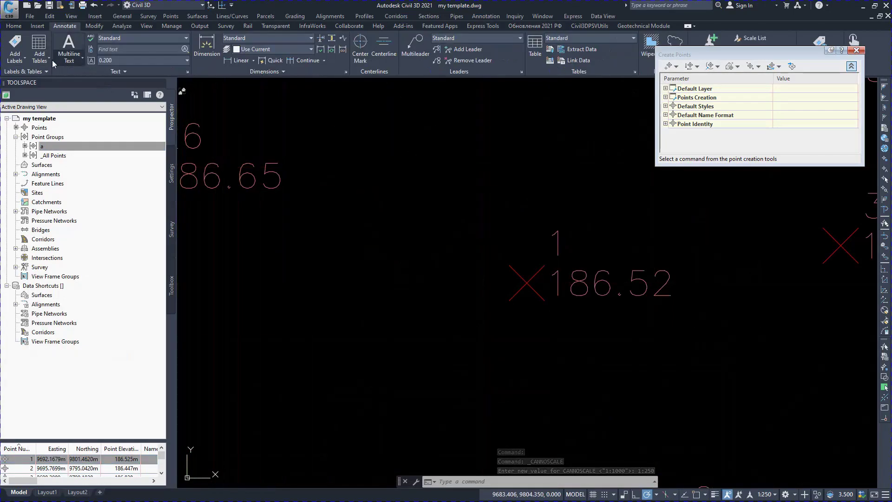
Add a point table for point group a, placed beside the points
left_click(44, 71)
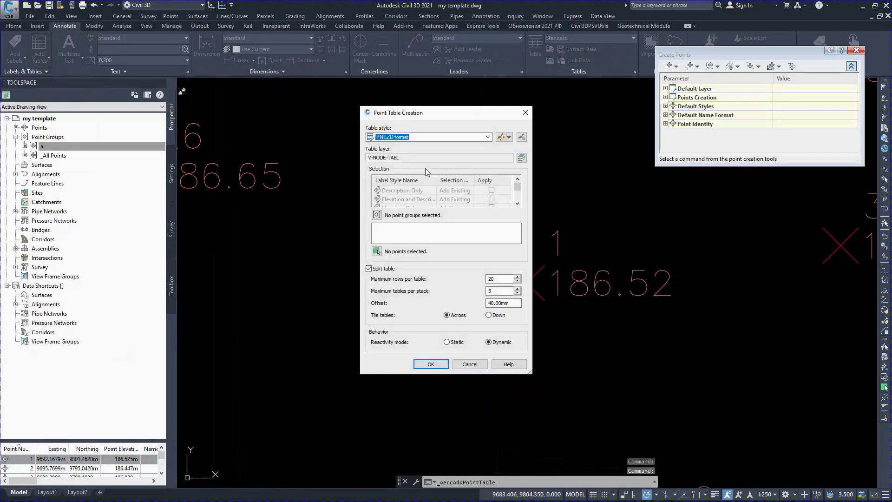
left_click(376, 215)
left_click(386, 289)
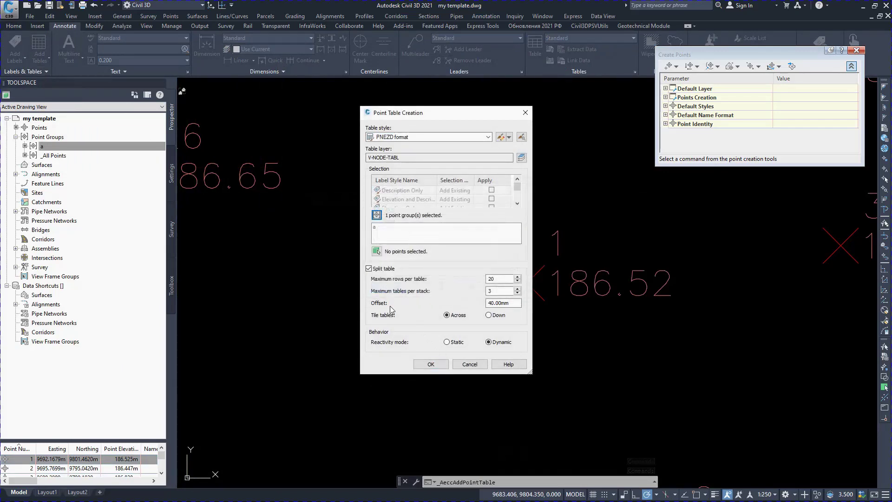
left_click(430, 364)
scroll(411, 259, "down", 3)
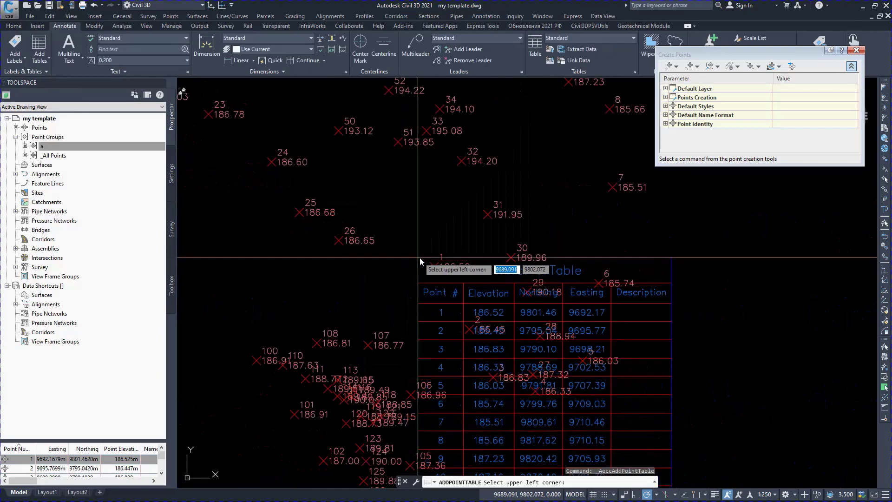
middle_click_drag(536, 211, 493, 298)
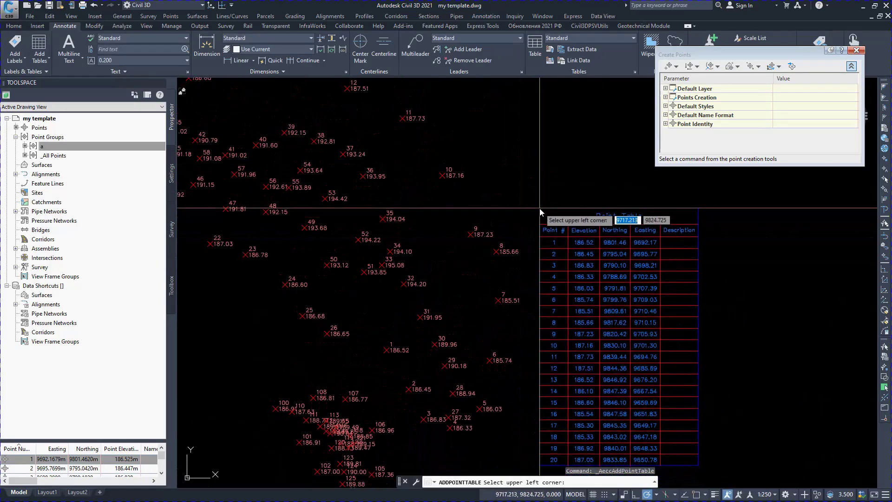
left_click(540, 209)
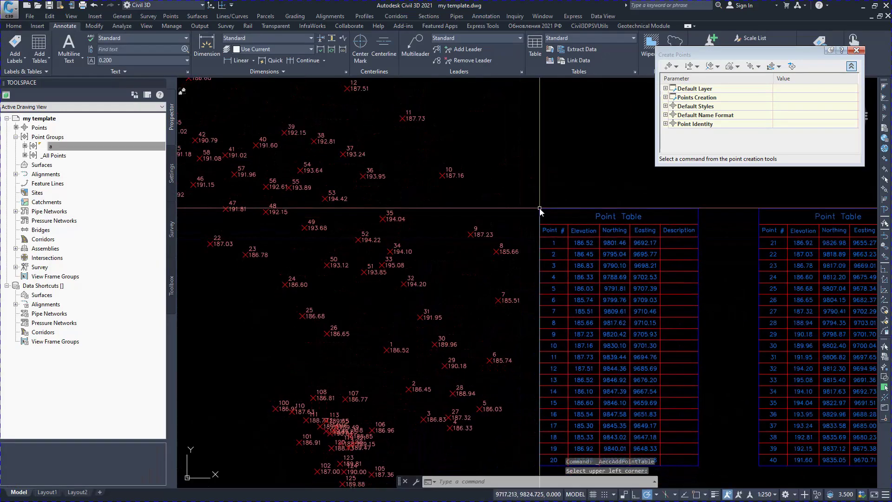
Open the drawing settings of my template from the Settings tree
left_click(174, 177)
right_click(44, 119)
left_click(74, 123)
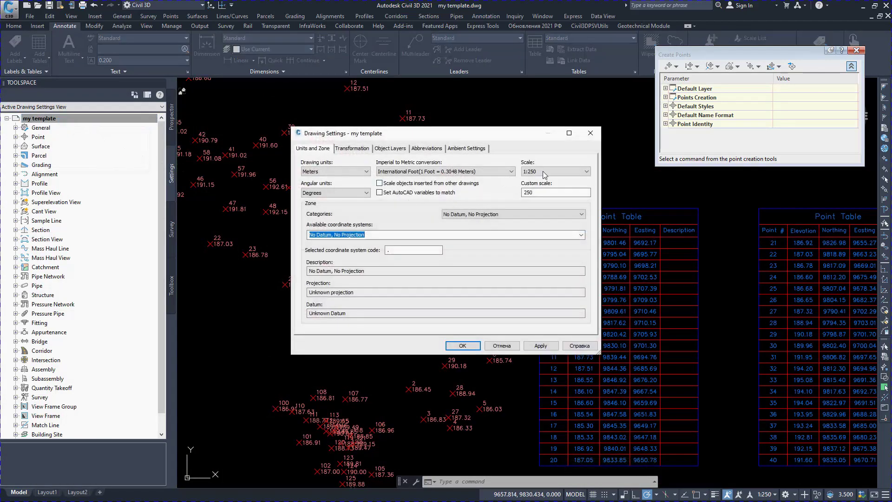
Set the drawing scale to 1:200 and apply the drawing settings
left_click(543, 171)
left_click(536, 183)
left_click(462, 345)
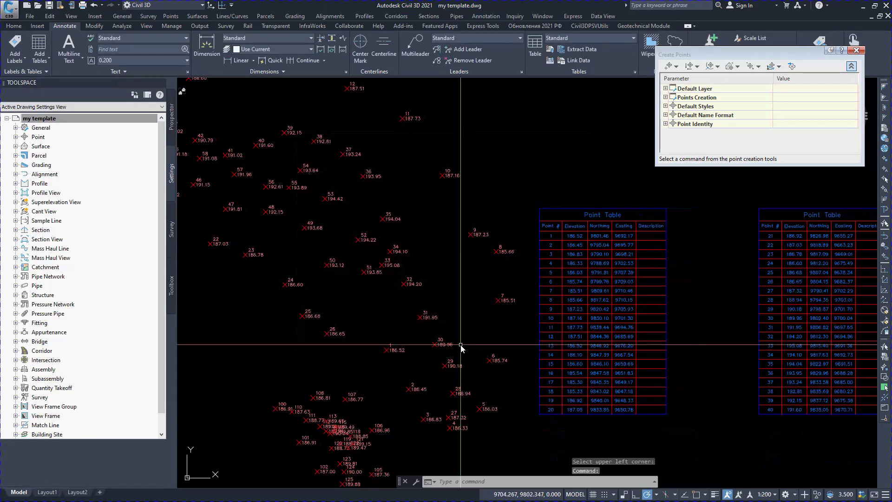
left_click(16, 137)
Edit the Basic point style so its marker is a tick instead of an X
left_click(24, 155)
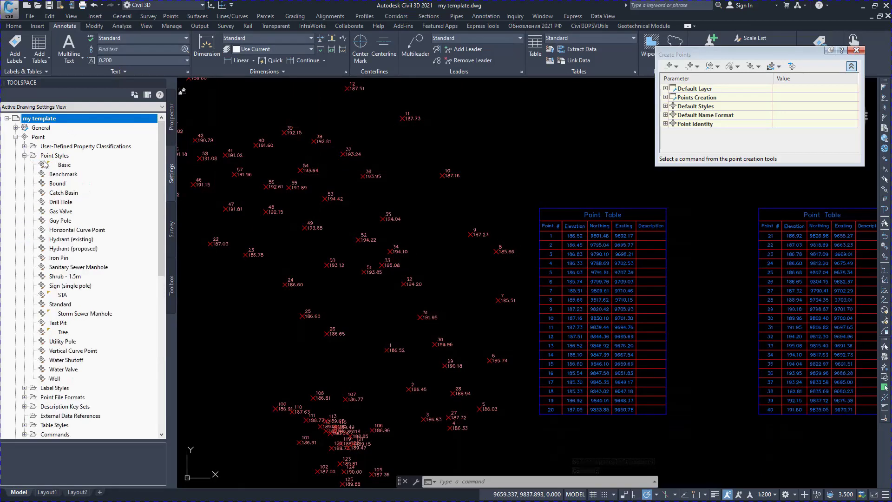
right_click(64, 165)
left_click(74, 169)
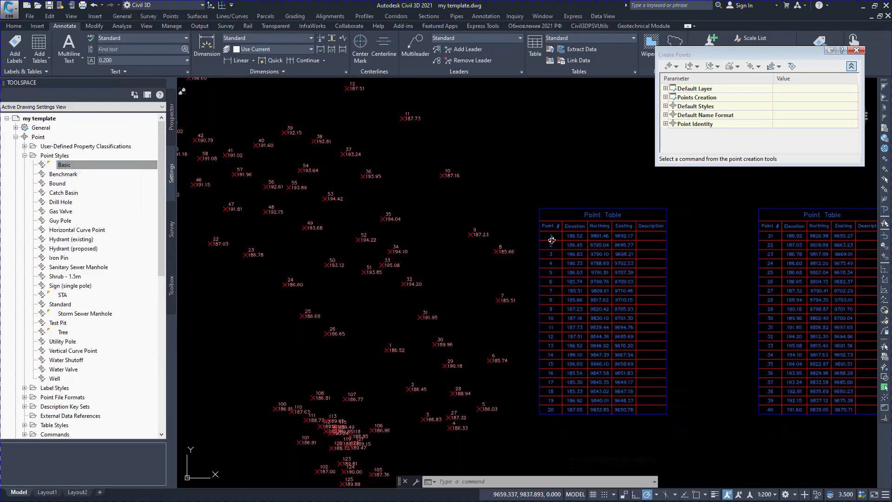
left_click_drag(545, 240, 648, 205)
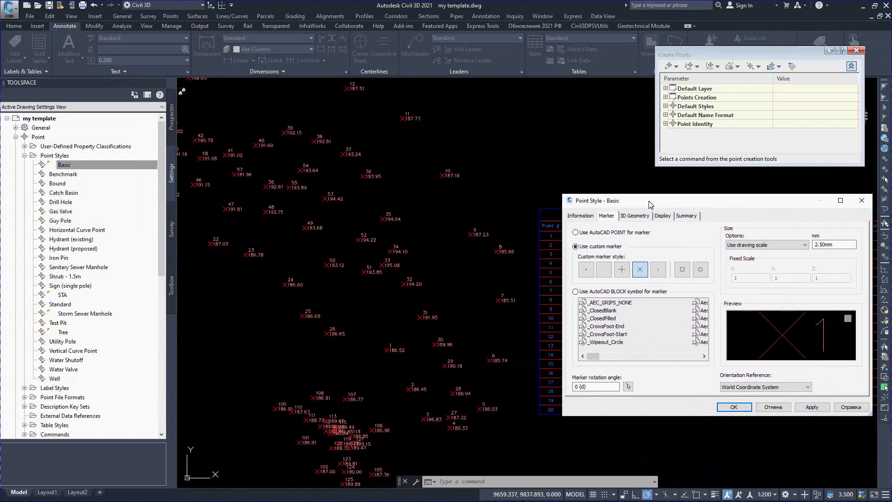
left_click(658, 269)
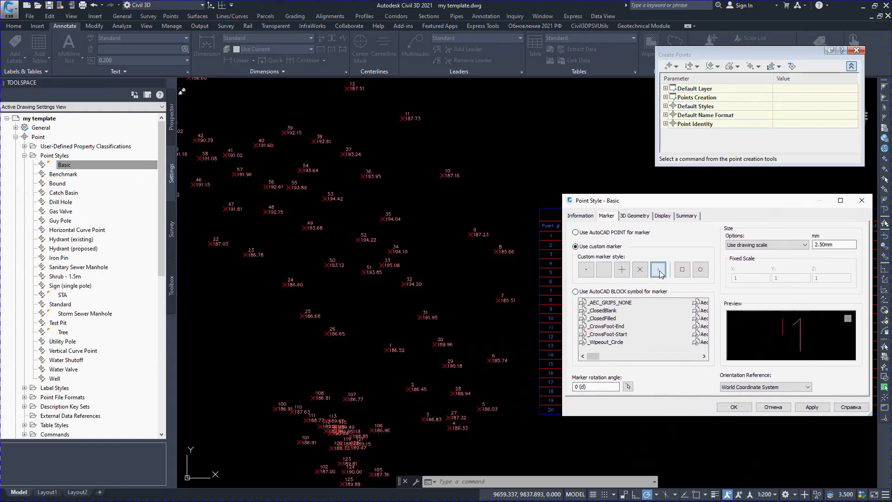
left_click(734, 407)
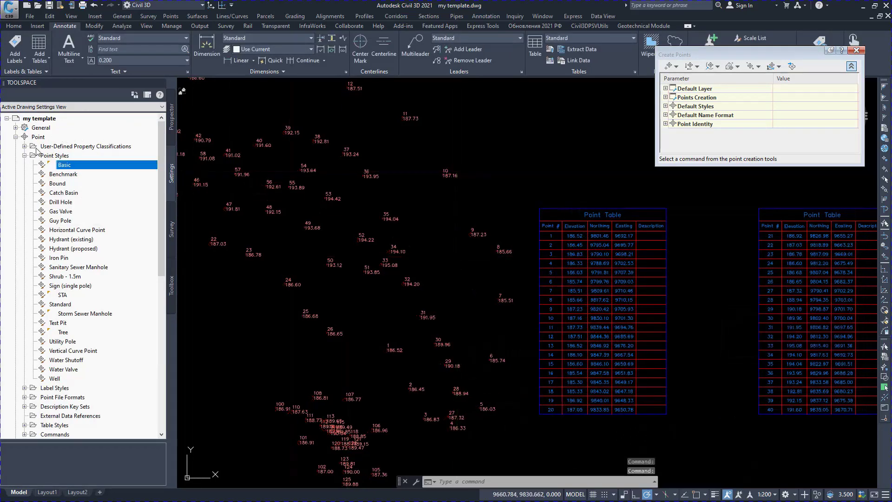
left_click(25, 156)
Move the Elevation column after Easting in the PNEZD format table style
left_click(25, 203)
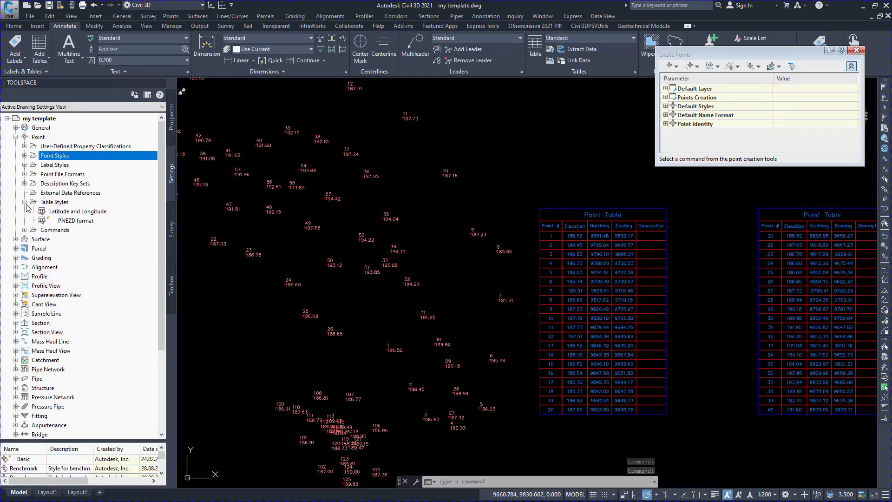
left_click(66, 221)
scroll(552, 232, "up", 3)
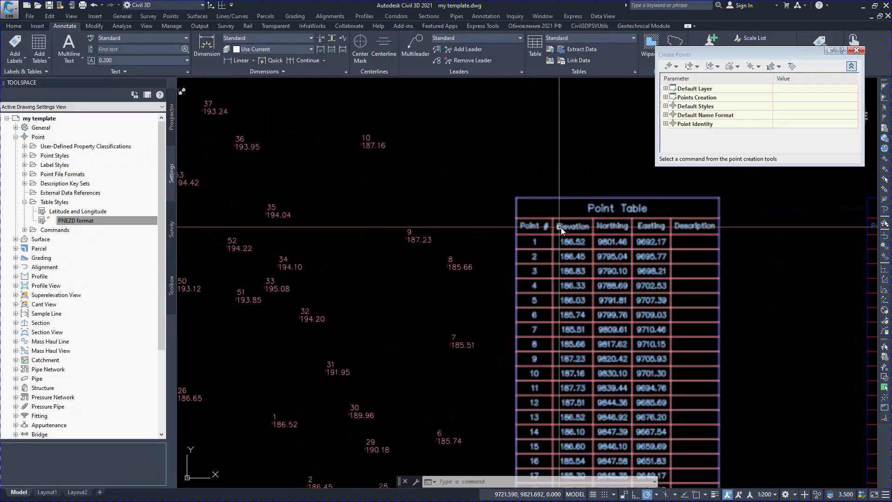
right_click(78, 221)
left_click(98, 227)
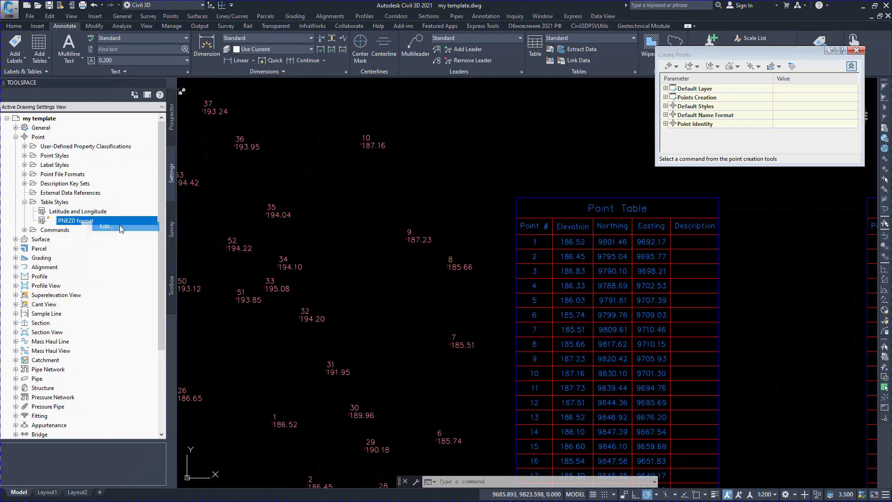
left_click_drag(148, 259, 251, 258)
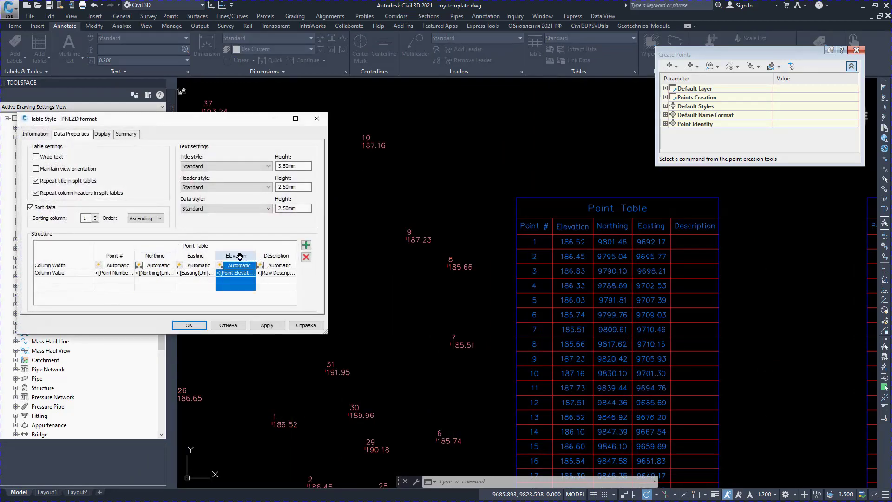
left_click(190, 325)
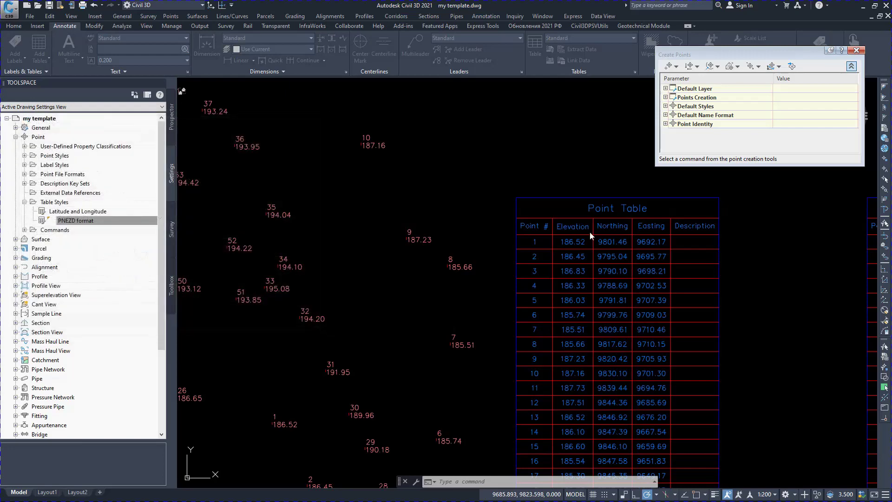
left_click(24, 202)
In CreatePoints settings, set the default point label style to Point# and Description
left_click(24, 211)
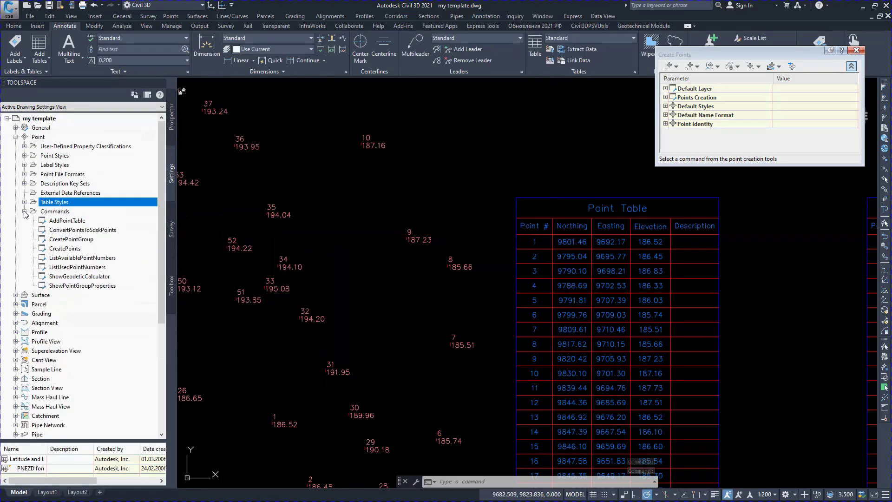
left_click(65, 249)
right_click(68, 249)
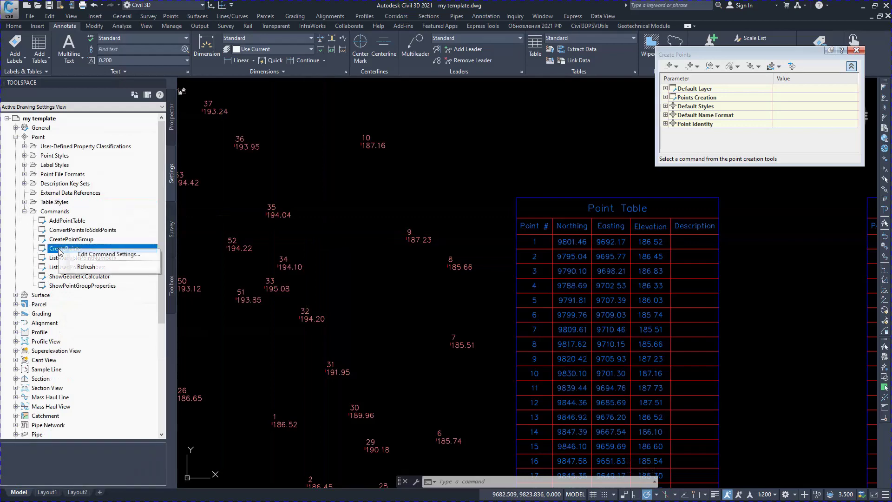
left_click(93, 257)
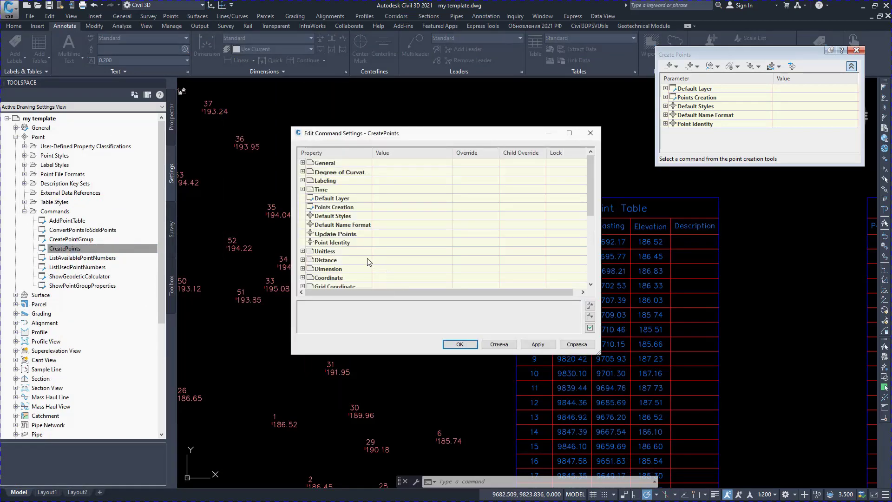
left_click(302, 215)
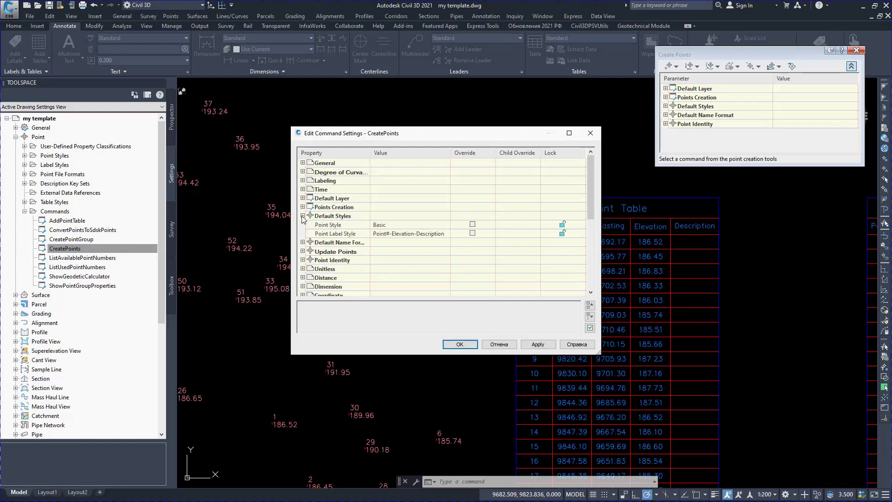
left_click(409, 233)
left_click(448, 233)
left_click(440, 240)
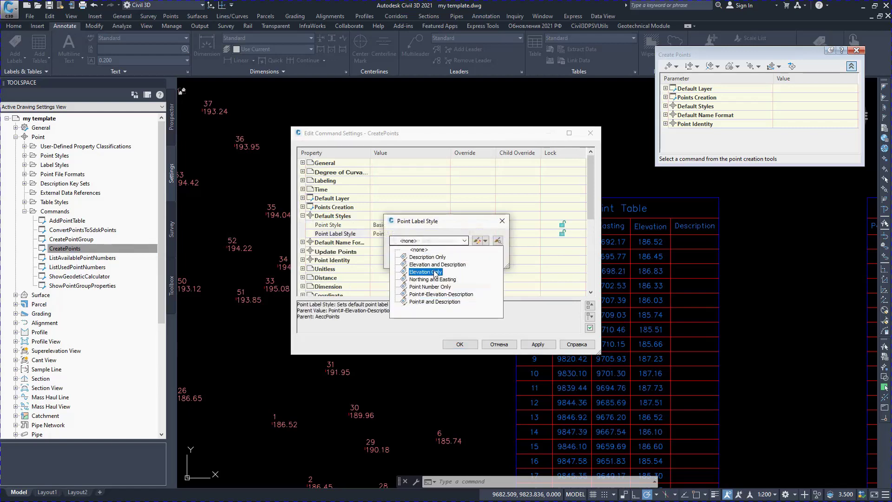
left_click(442, 303)
left_click(407, 258)
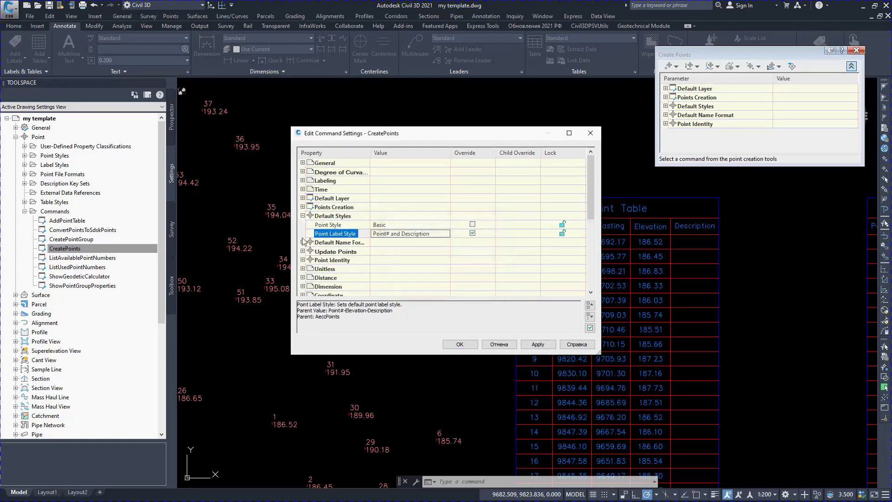
Set next point number 1001, sequential numbering False, offset 1001, sequence start 1000
left_click(302, 242)
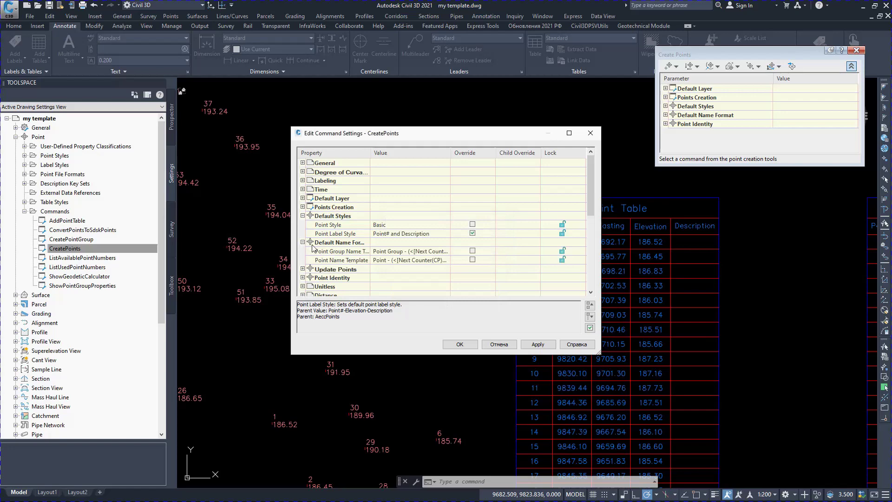
left_click(302, 277)
scroll(394, 281, "down", 3)
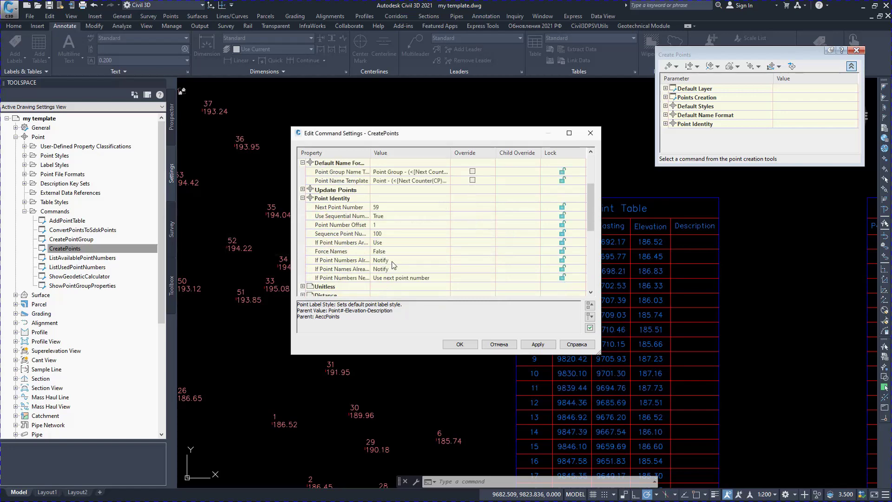
left_click(392, 207)
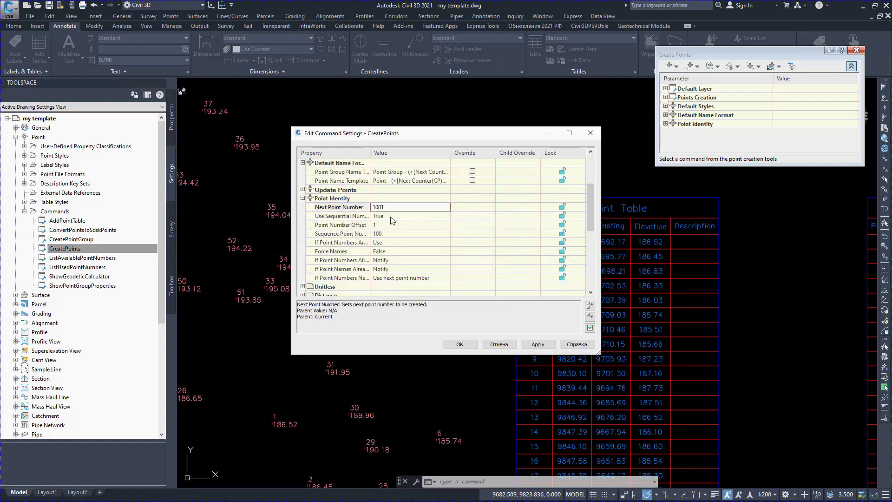
type("1001")
left_click(391, 217)
left_click(392, 217)
left_click(392, 228)
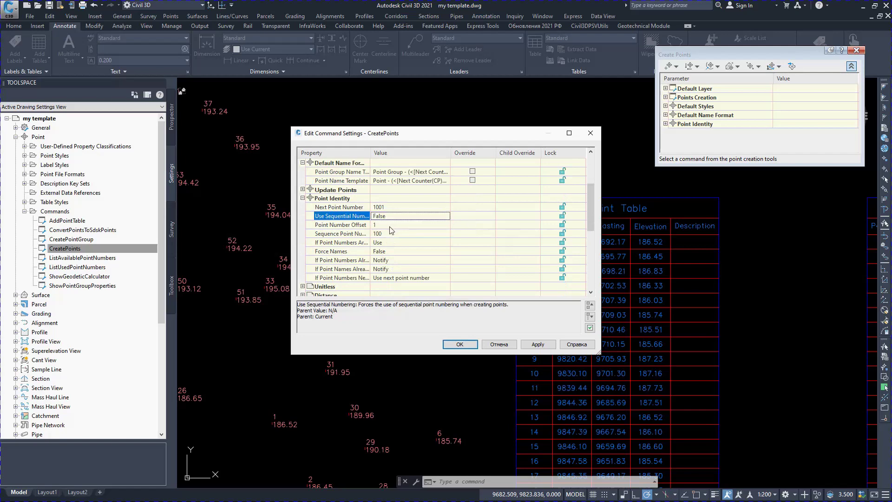
left_click(385, 226)
type("1001")
left_click(388, 235)
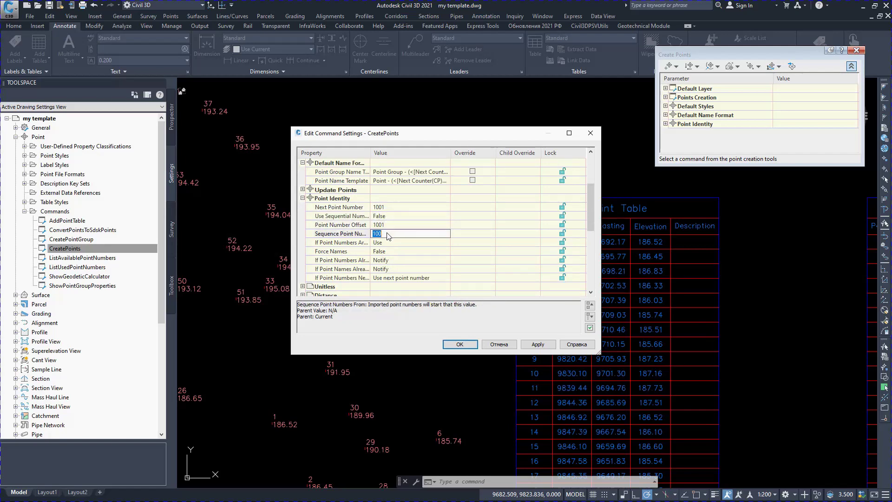
type("1000")
Add an offset to supplied point numbers and assign missing numbers in sequence from start
left_click(390, 243)
left_click(390, 242)
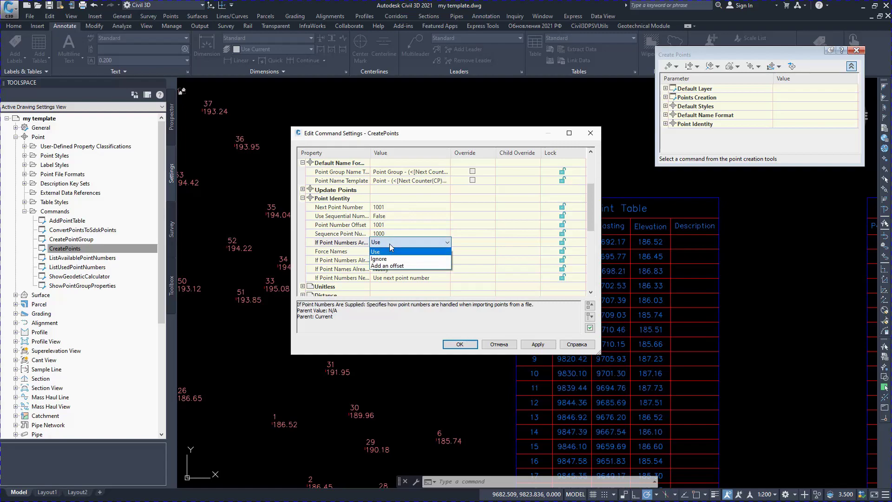
left_click(393, 259)
left_click(401, 279)
left_click(402, 281)
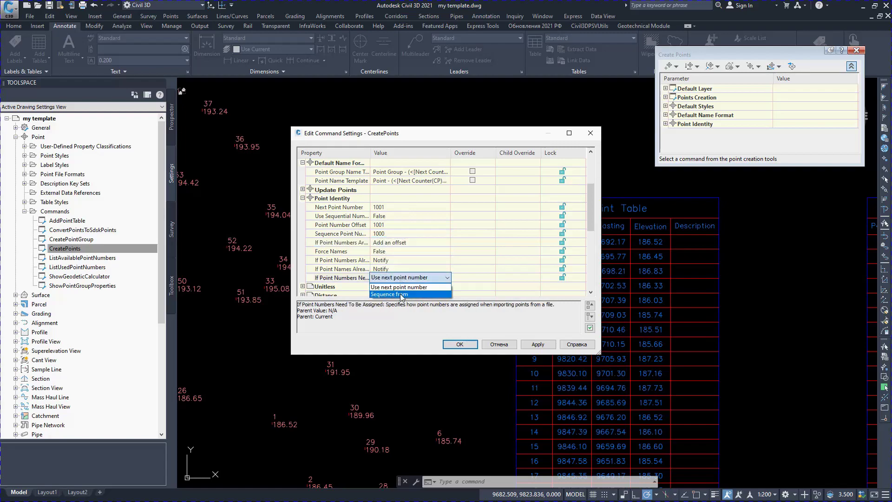
left_click(402, 296)
left_click(459, 343)
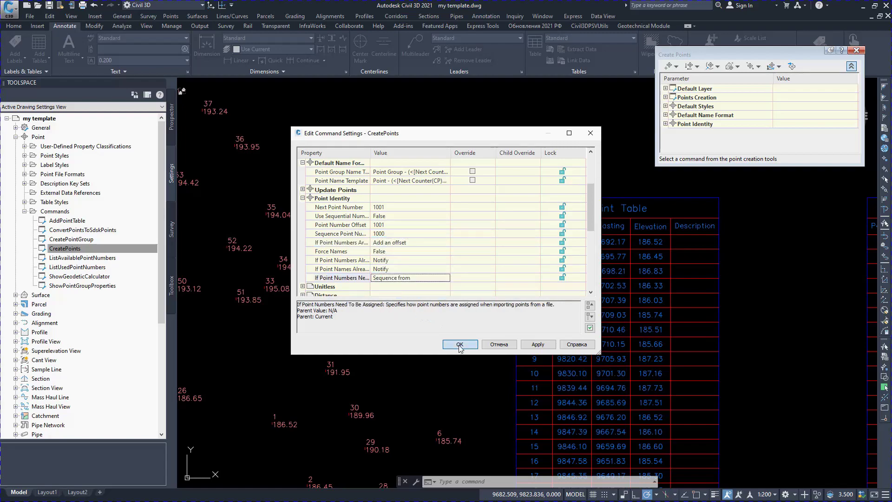
left_click(15, 137)
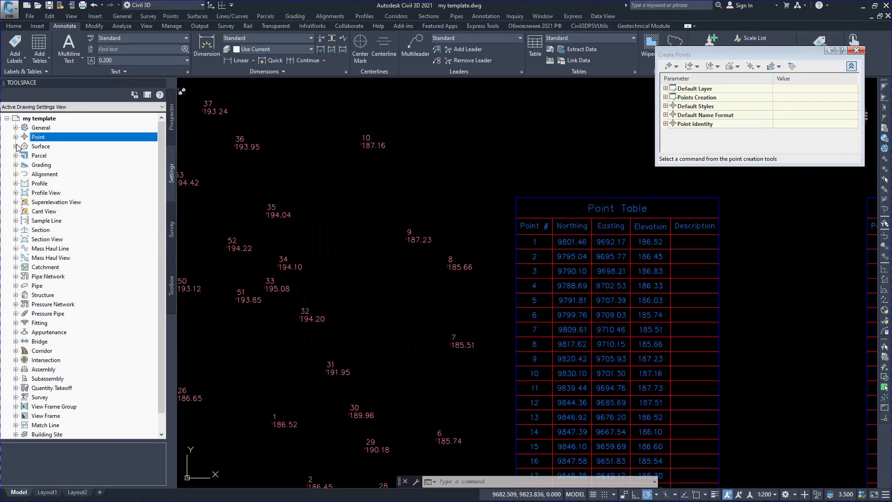
Set the CreateSurface name template to a<[Next Counter(CP)]>
left_click(16, 146)
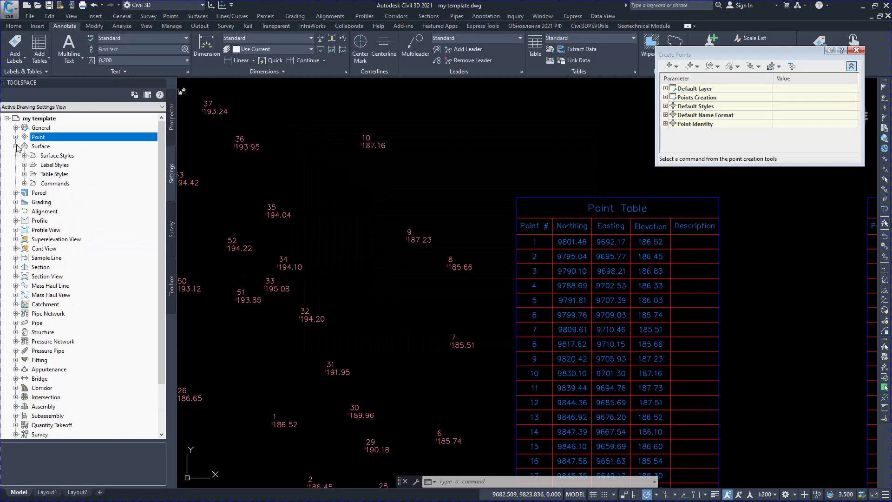
left_click(24, 183)
right_click(68, 306)
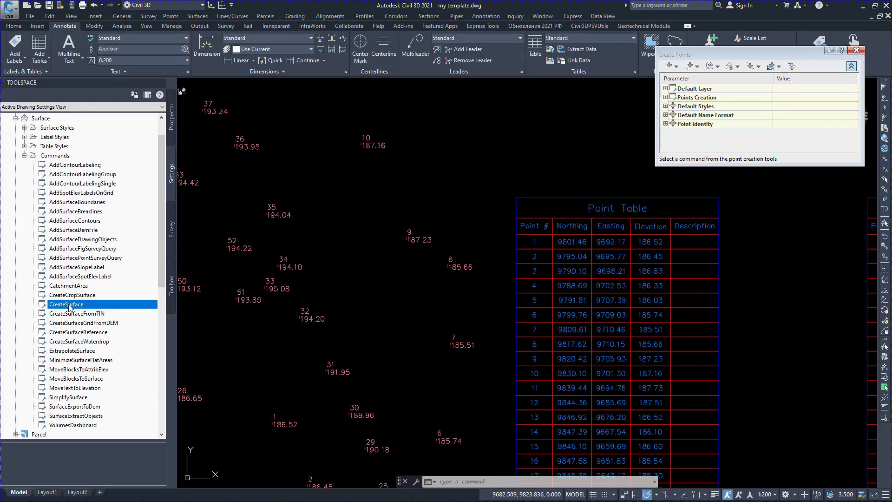
left_click(93, 309)
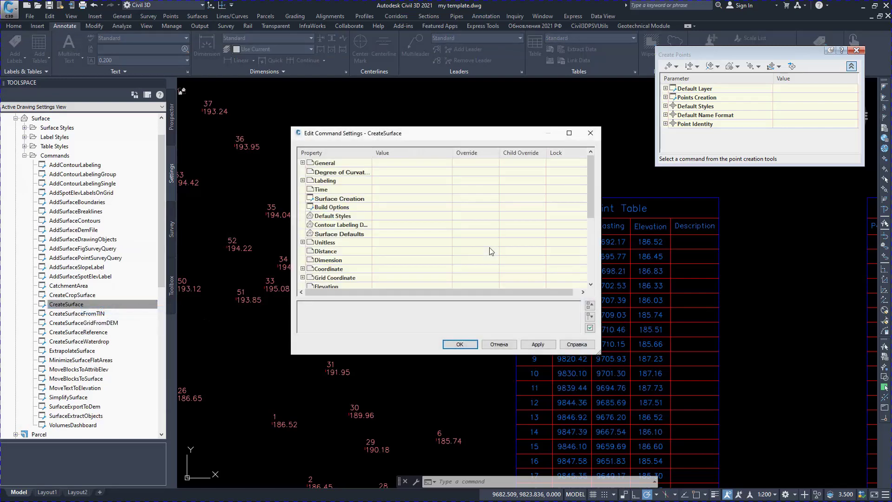
left_click(303, 199)
left_click(388, 217)
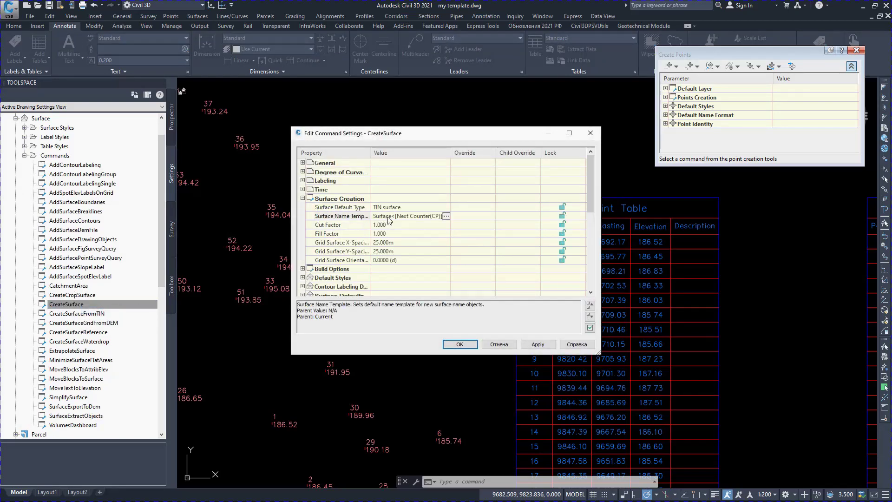
left_click(446, 216)
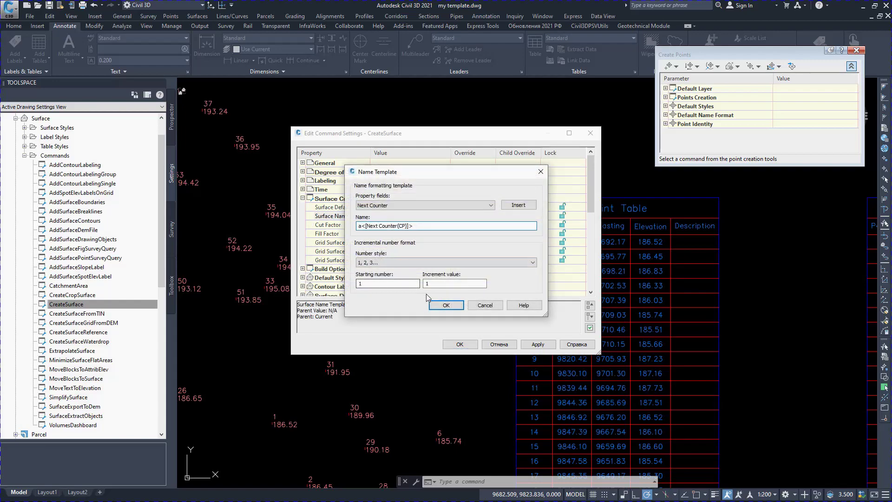
left_click(444, 306)
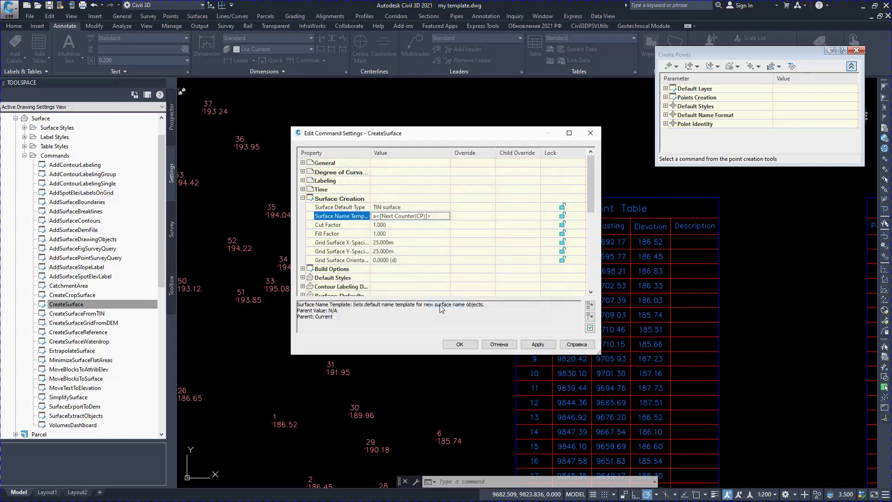
Make Contours and Triangles the default surface style and confirm the CreateSurface settings
left_click(303, 268)
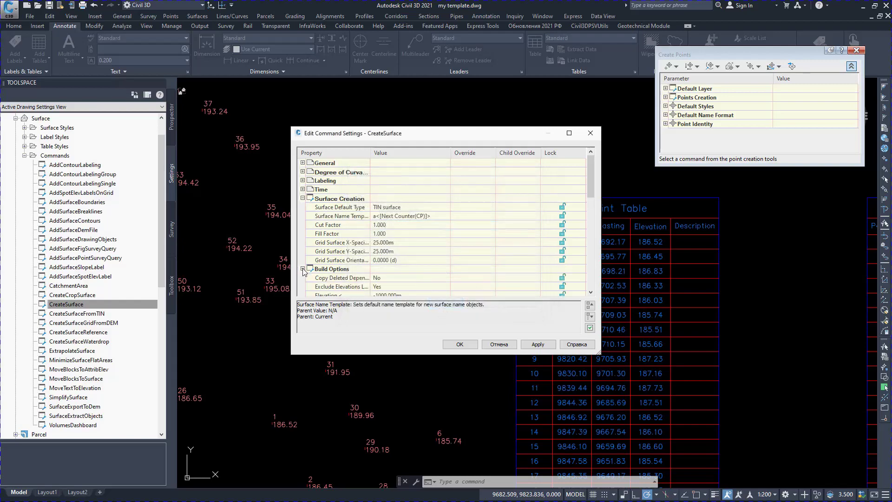
scroll(395, 276, "down", 4)
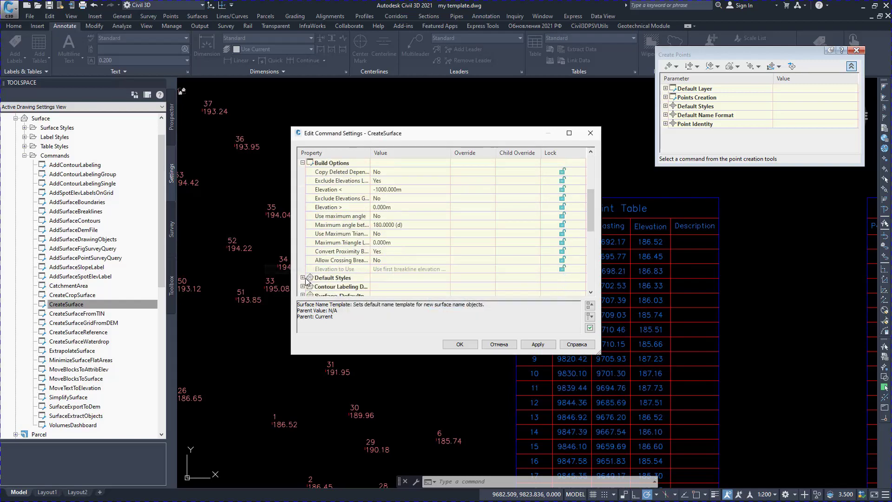
left_click(303, 277)
left_click(441, 287)
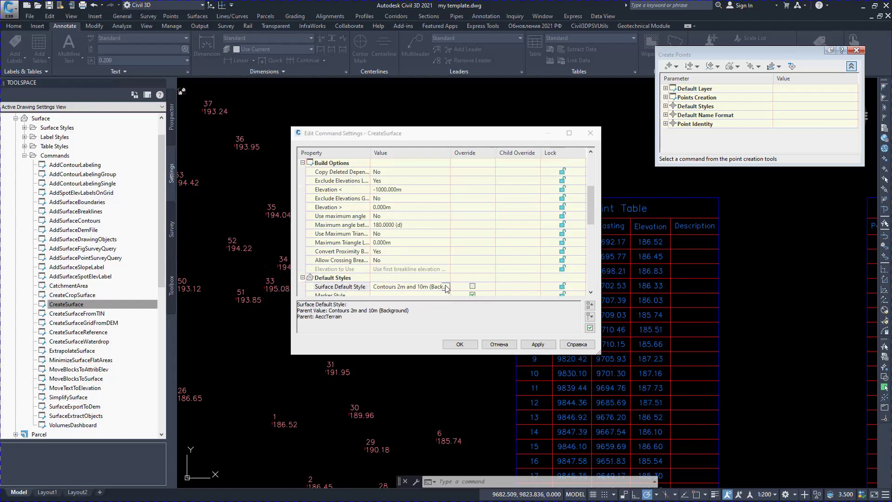
left_click(446, 286)
left_click(431, 241)
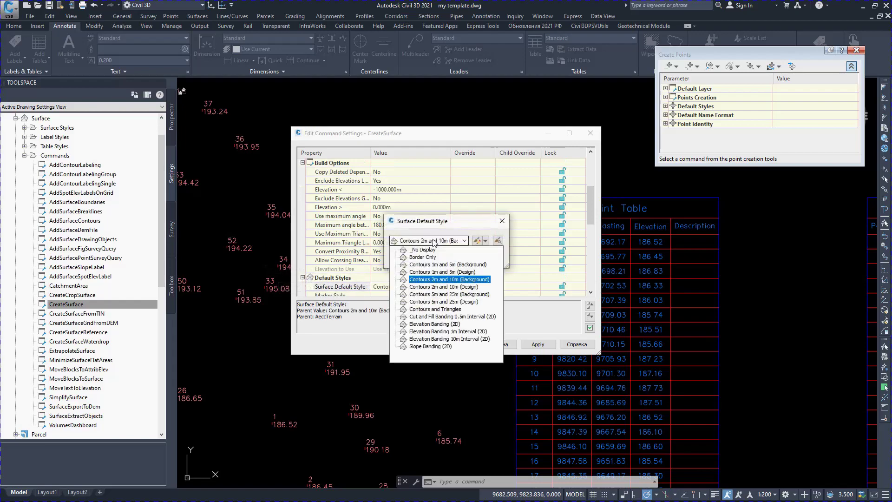
left_click(454, 309)
left_click(407, 258)
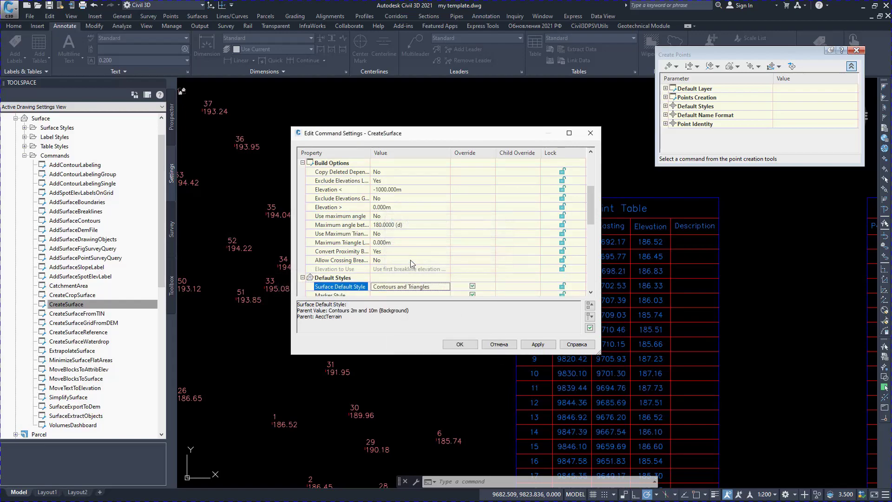
left_click(450, 342)
Window-select the points and point tables and delete them
scroll(445, 333, "down", 6)
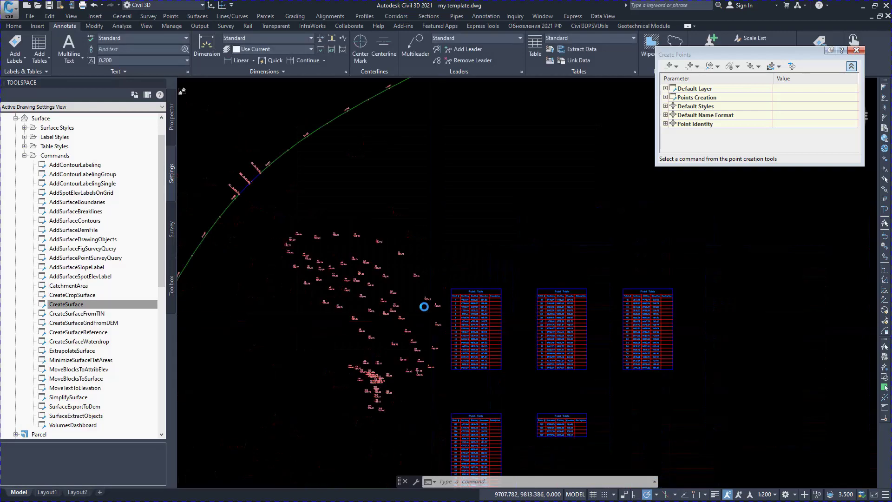
left_click(316, 251)
left_click(635, 450)
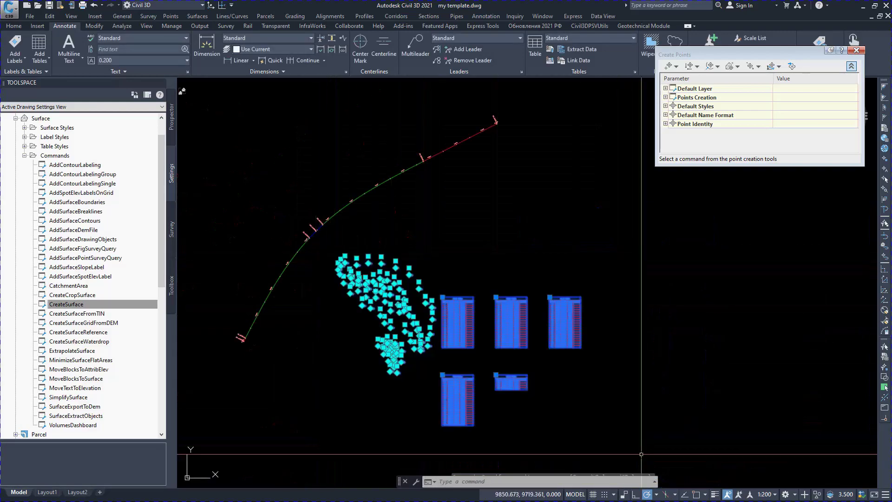
key("Delete")
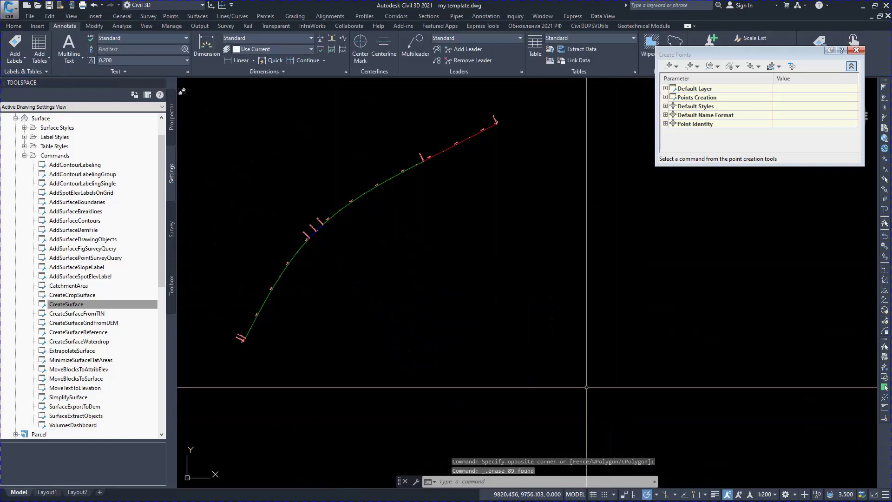
Save the drawing as template my template.dwt, then close it
left_click(29, 16)
left_click(46, 120)
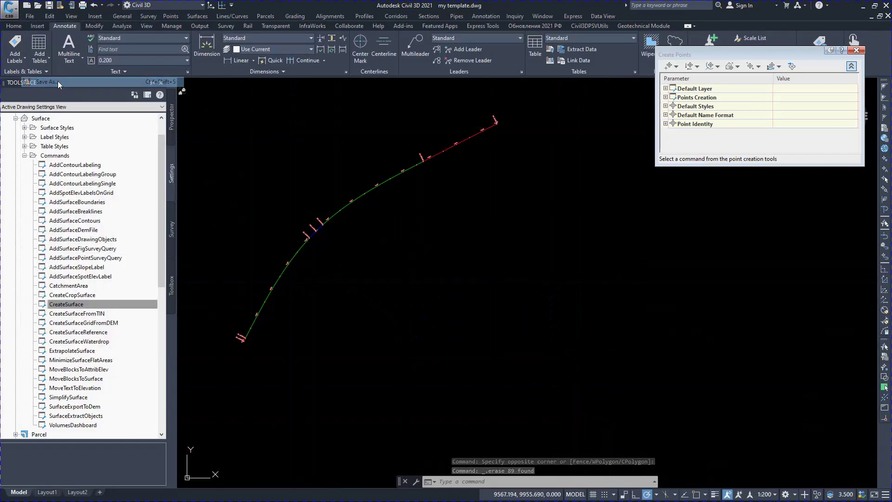
left_click(453, 347)
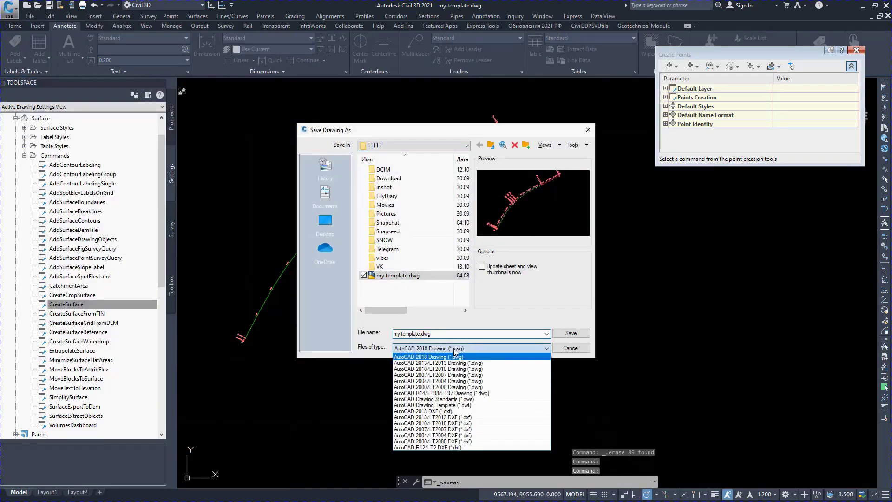
left_click(461, 405)
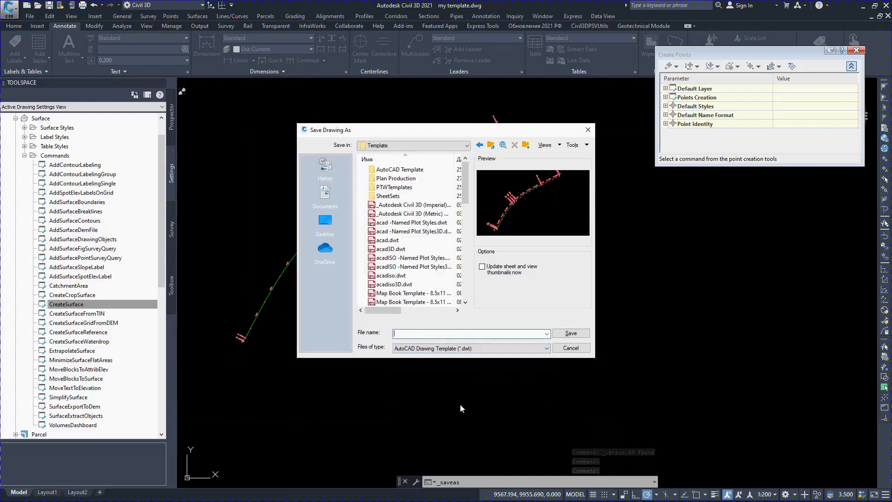
left_click(407, 334)
type("my template")
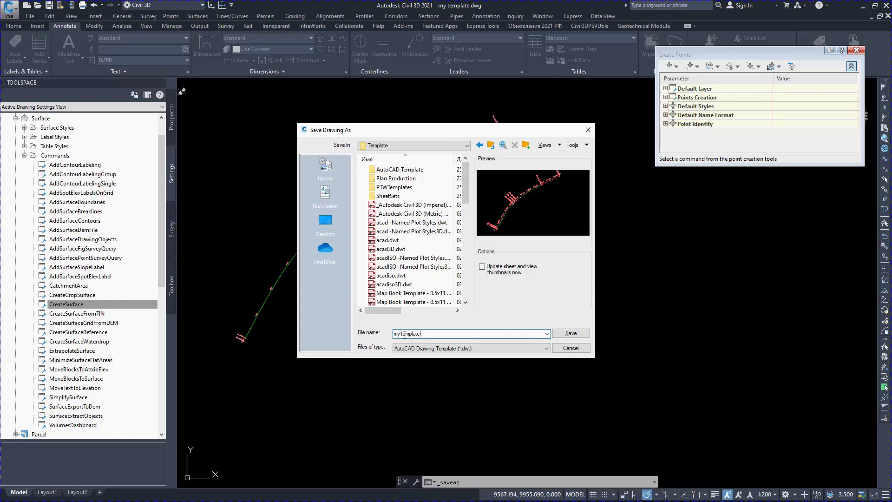
left_click(556, 331)
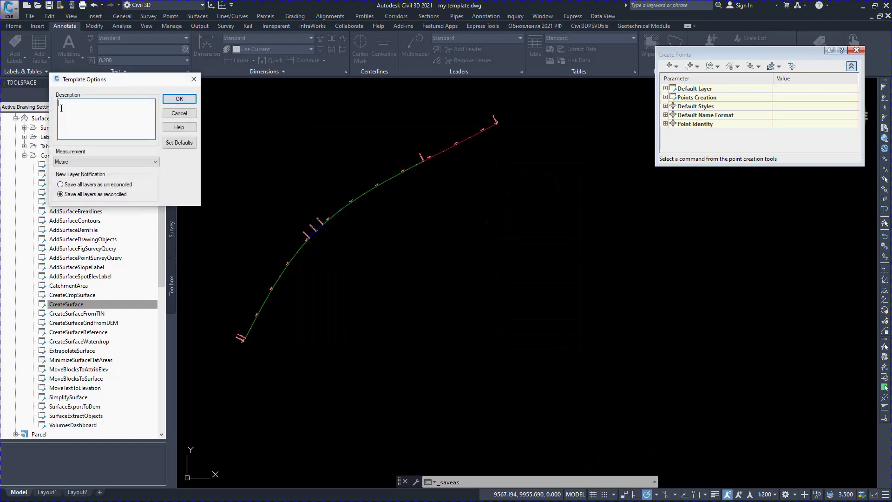
left_click(179, 102)
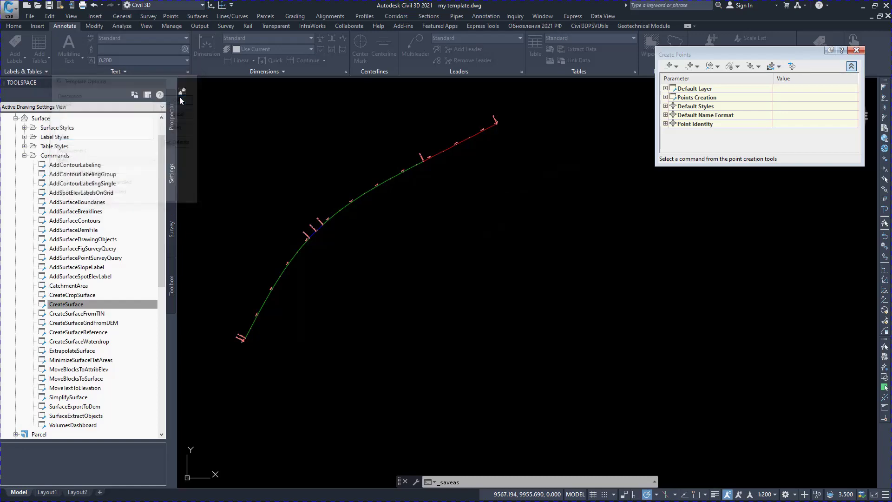
left_click(887, 16)
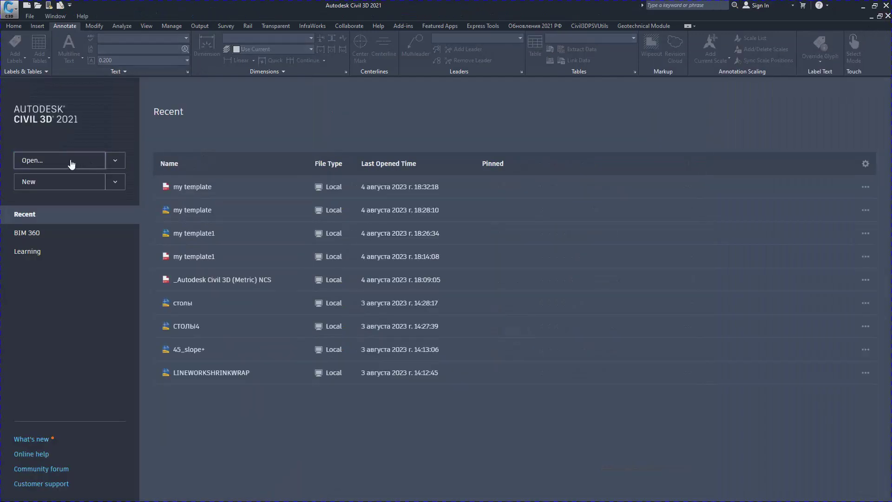
Reopen my template.dwt and save it as AutoCAD 2018 drawing my template1.dwg in folder 11111
left_click(71, 164)
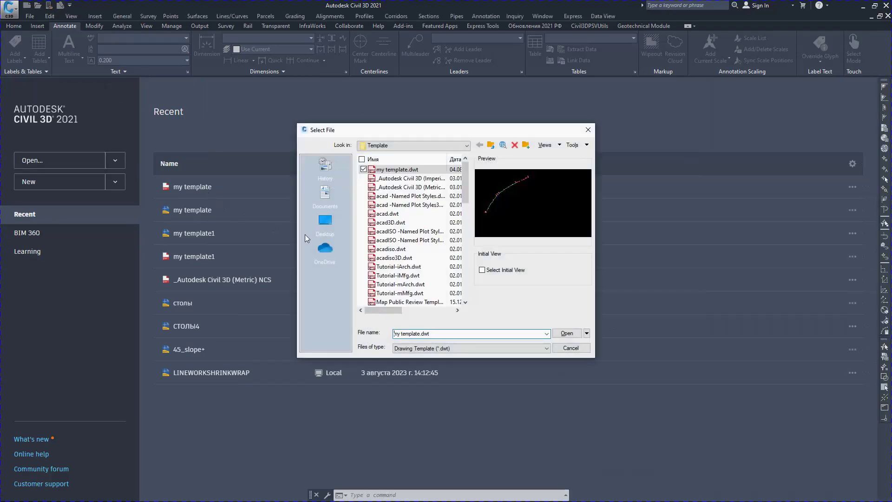
left_click(567, 333)
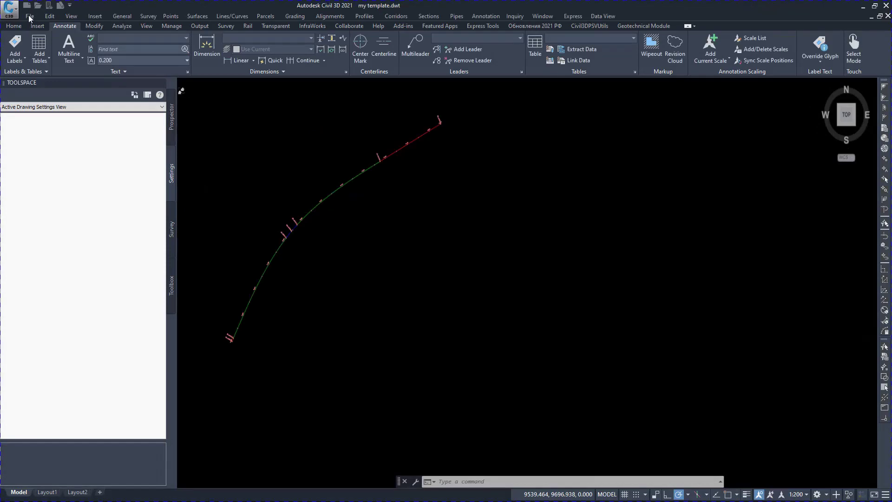
left_click(29, 16)
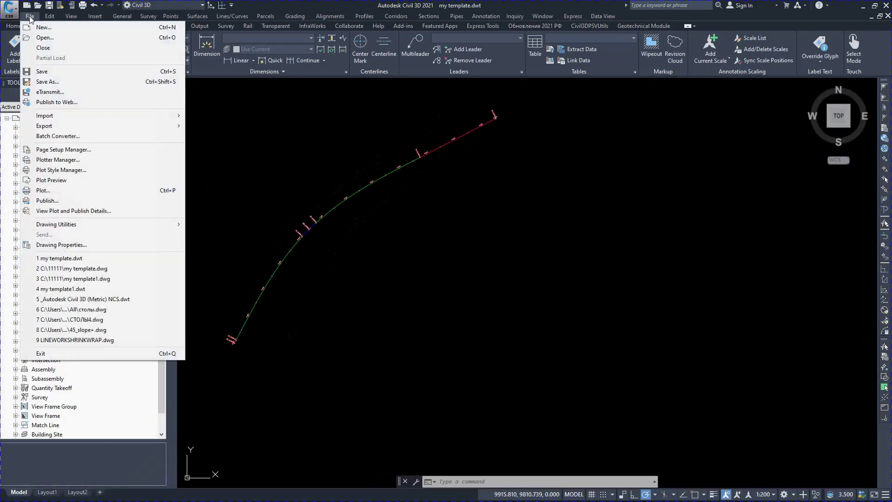
left_click(55, 83)
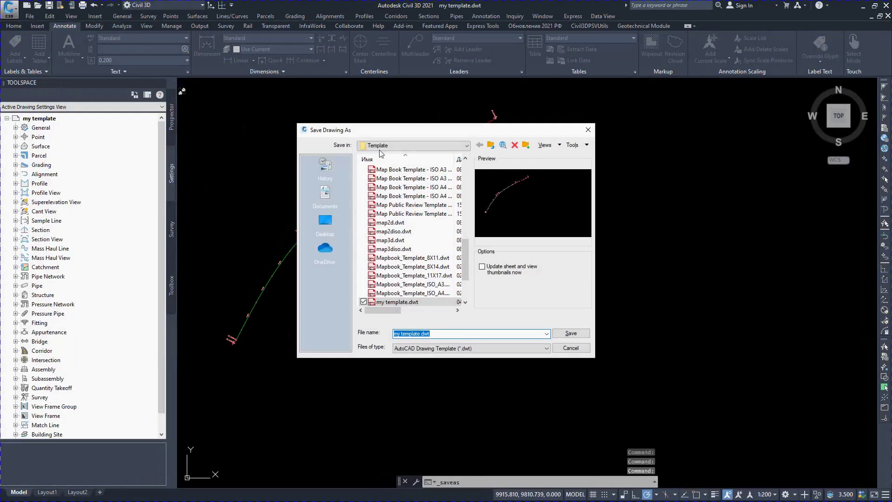
left_click(380, 146)
left_click(390, 159)
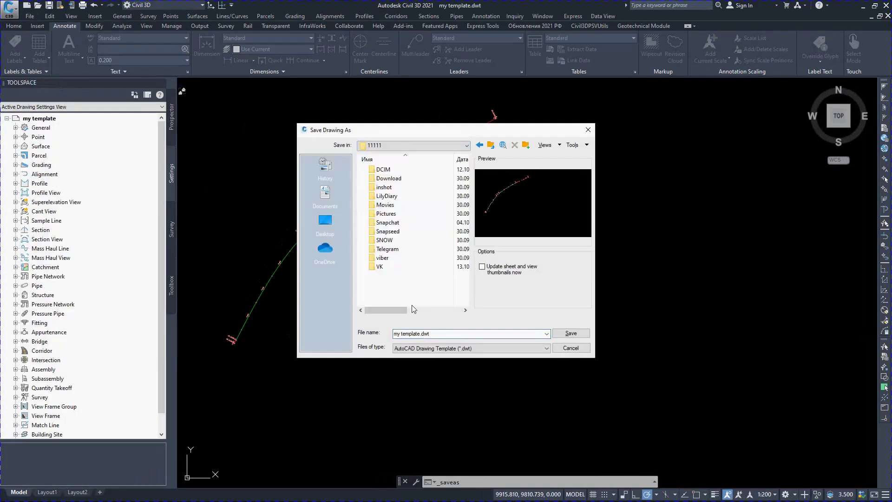
left_click(445, 349)
left_click(447, 357)
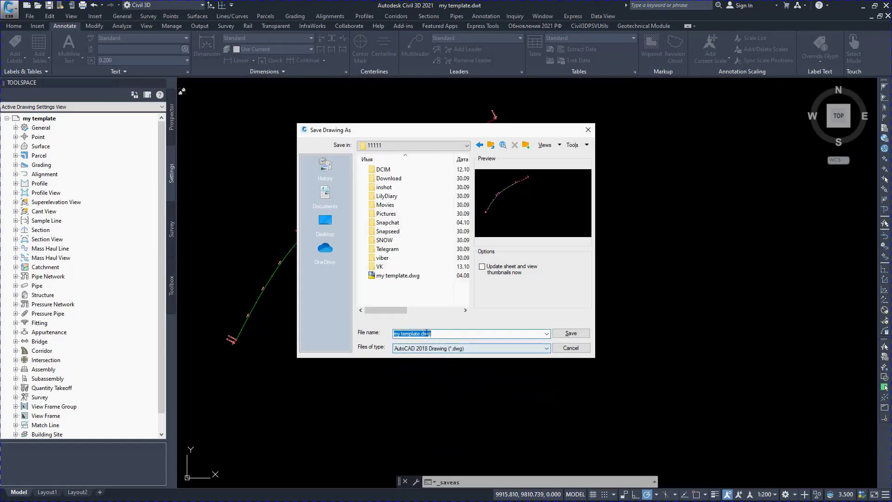
left_click(419, 333)
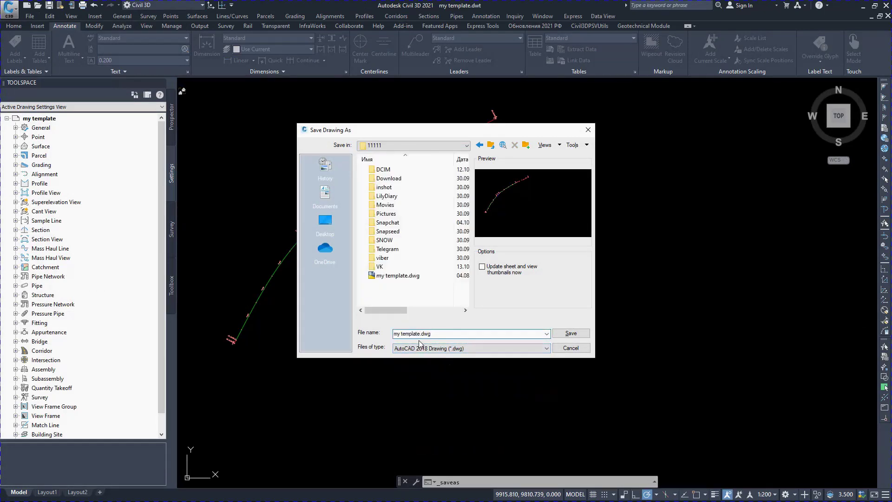
left_click(562, 334)
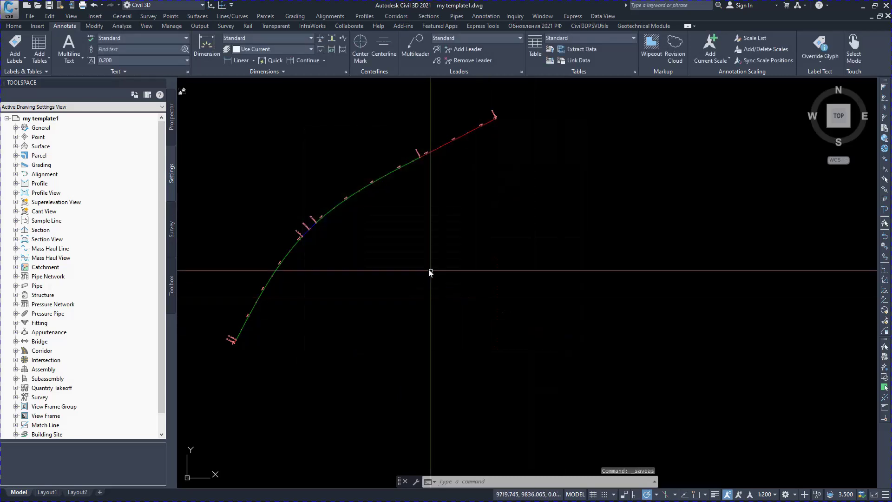
Import pile PES SHTAB 2607.TXT as PNEZD (comma delimited) points into a point group
left_click(13, 26)
left_click(75, 38)
left_click(70, 50)
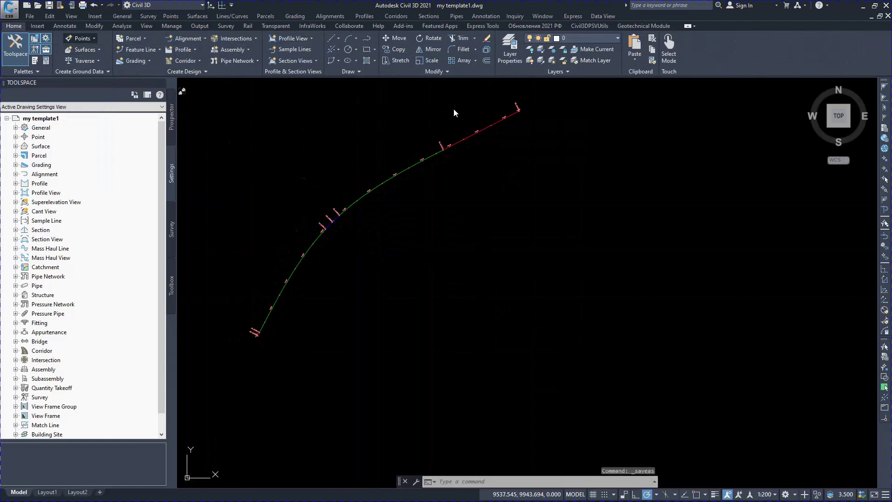
left_click(792, 67)
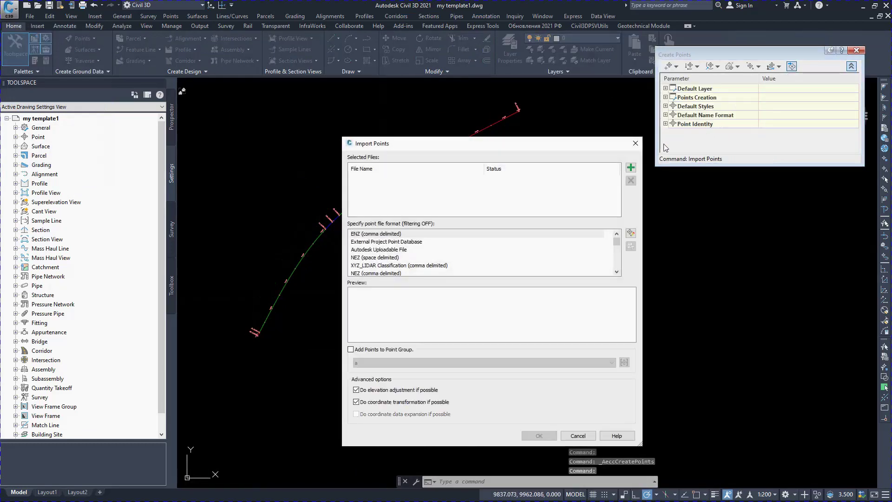
left_click(631, 168)
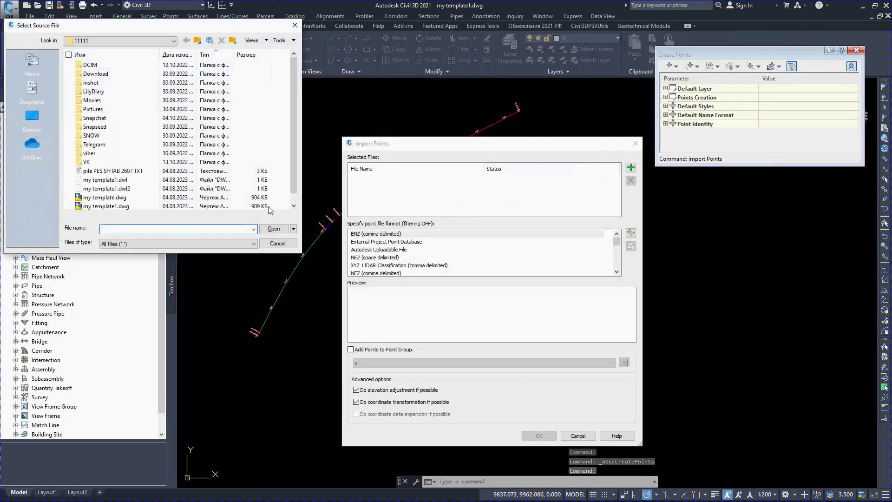
left_click(113, 171)
left_click(273, 228)
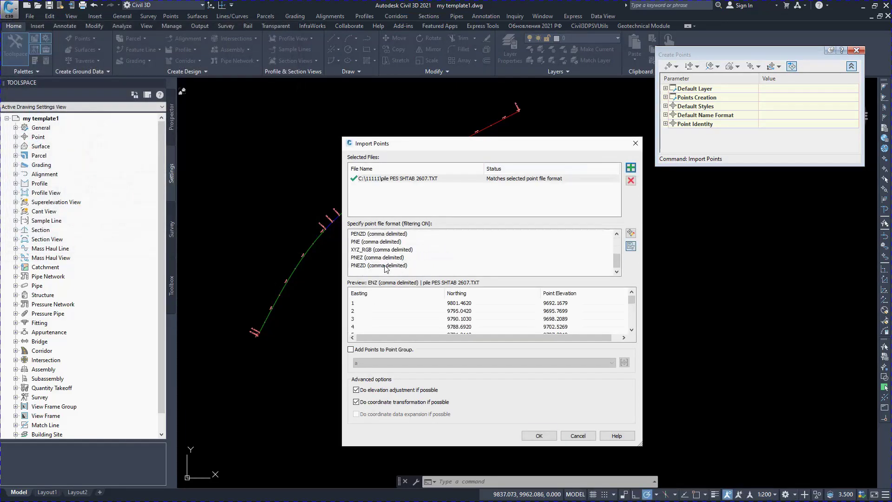
left_click(385, 266)
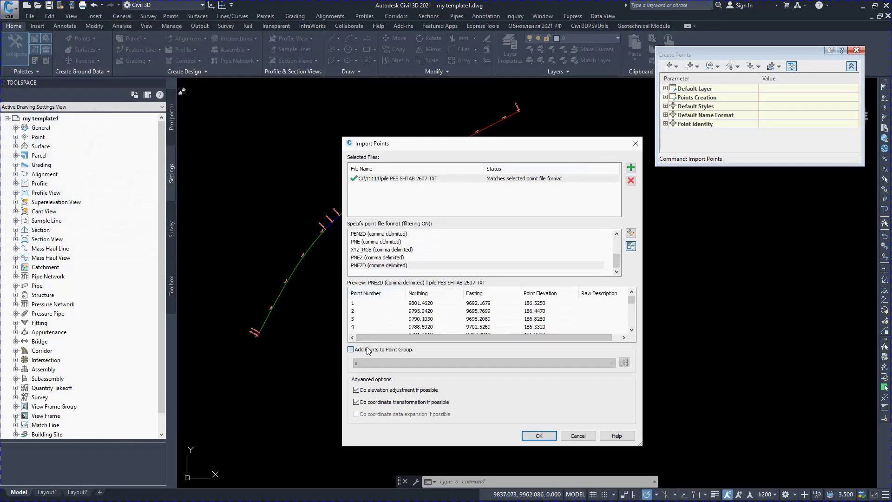
left_click(351, 350)
left_click(539, 435)
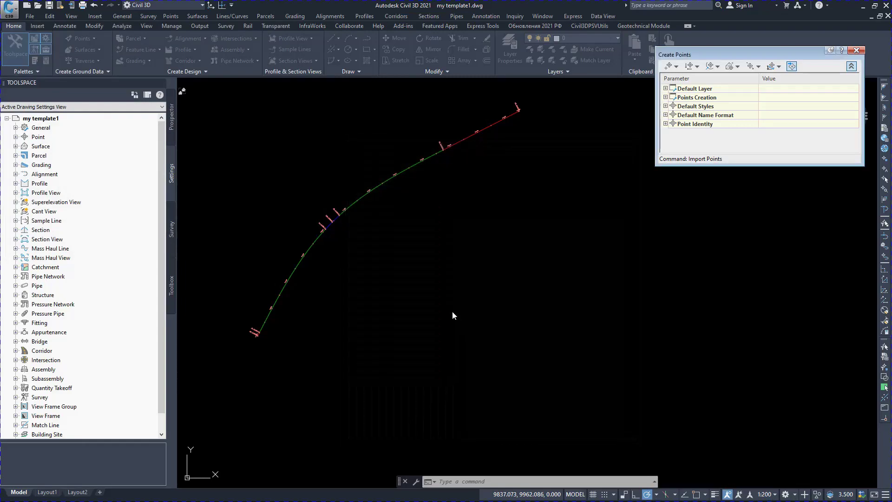
Select all points in point group a and erase them from the drawing
scroll(385, 302, "up", 5)
scroll(383, 300, "up", 2)
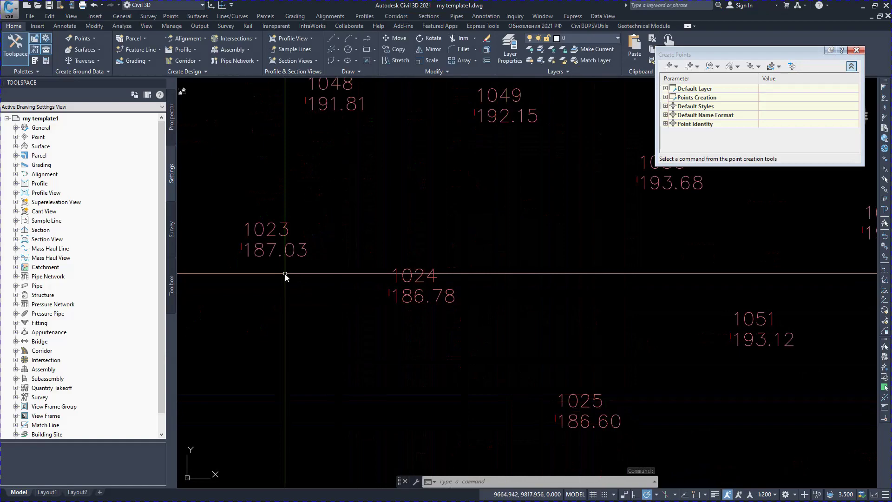
scroll(313, 293, "down", 4)
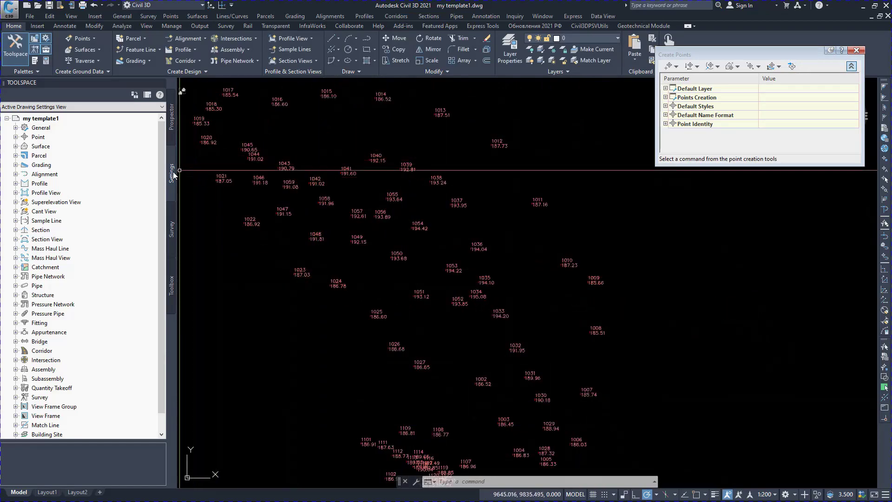
left_click(172, 116)
scroll(234, 259, "down", 2)
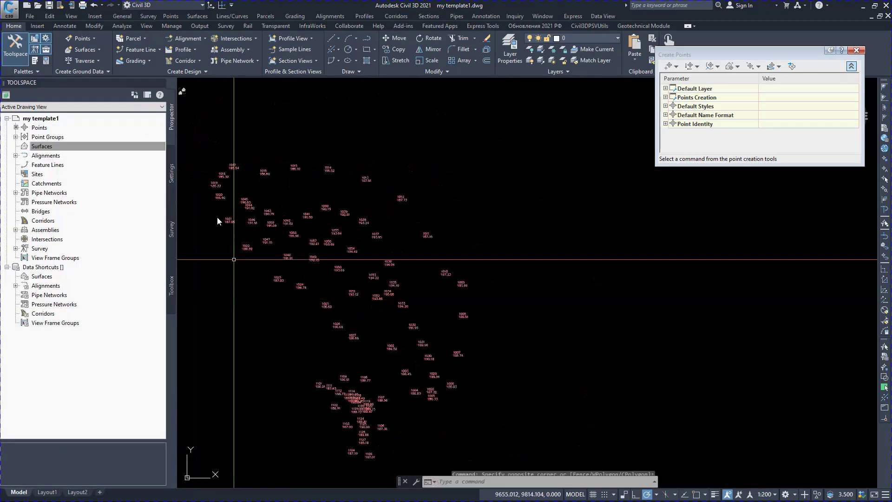
left_click(15, 136)
left_click(44, 146)
right_click(44, 146)
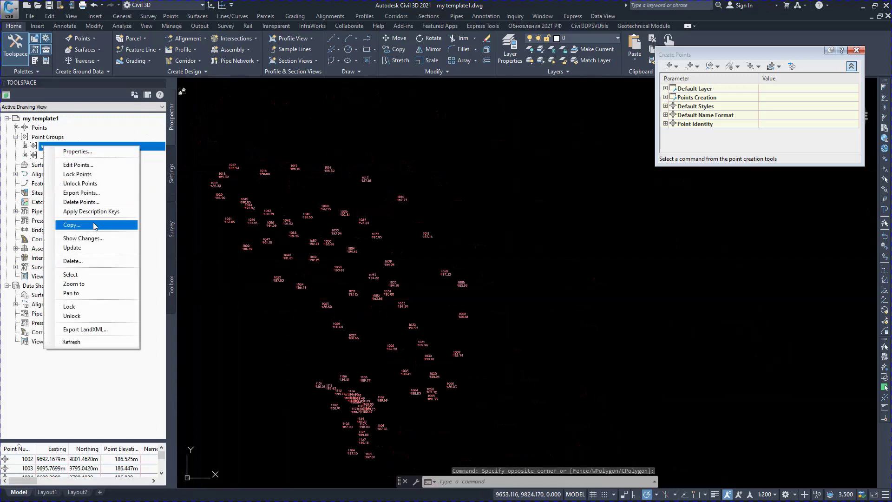
left_click(70, 274)
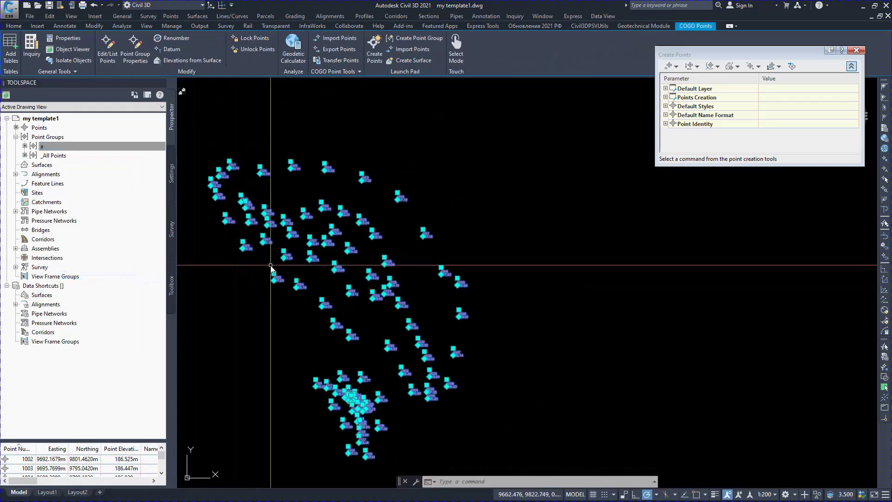
key("Delete")
left_click(52, 137)
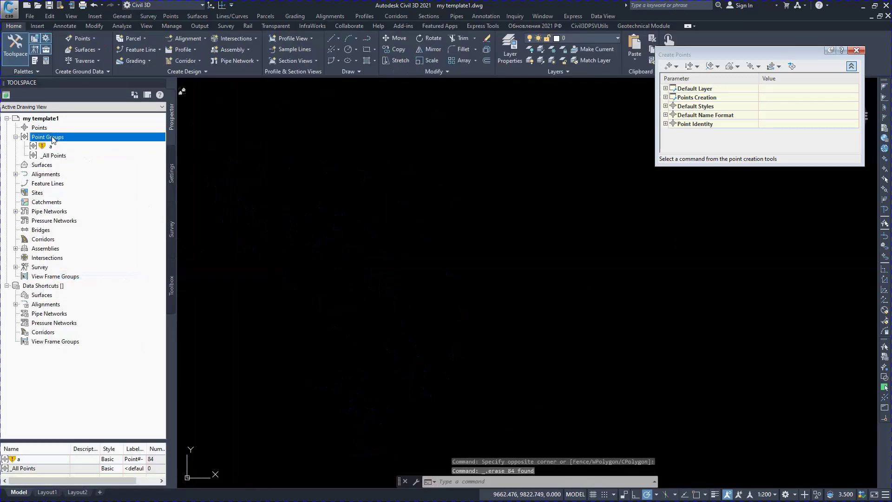
Create a new TIN surface named a1
right_click(37, 164)
left_click(60, 168)
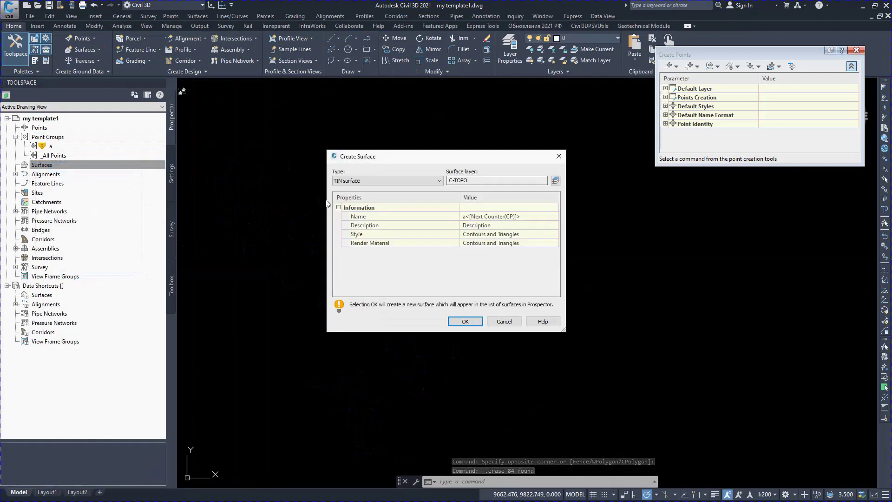
left_click(461, 321)
Add pile PES SHTAB 2607.TXT to a1's Point Files definition in PNEZD (comma delimited) format
left_click(16, 165)
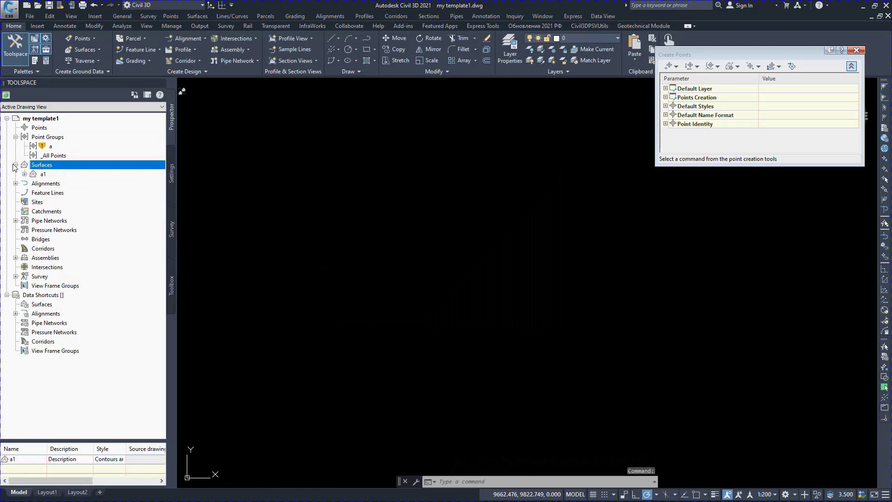
left_click(24, 174)
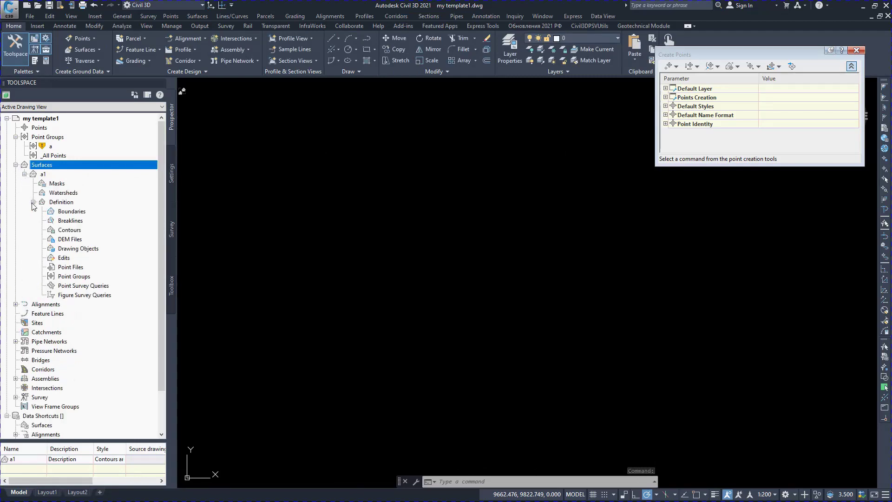
left_click(70, 267)
right_click(74, 267)
left_click(99, 270)
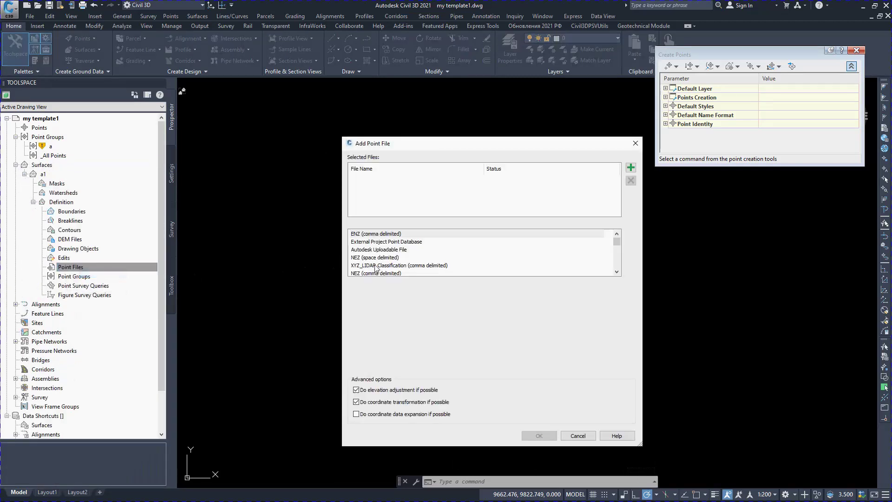
left_click(630, 167)
left_click(113, 170)
left_click(269, 228)
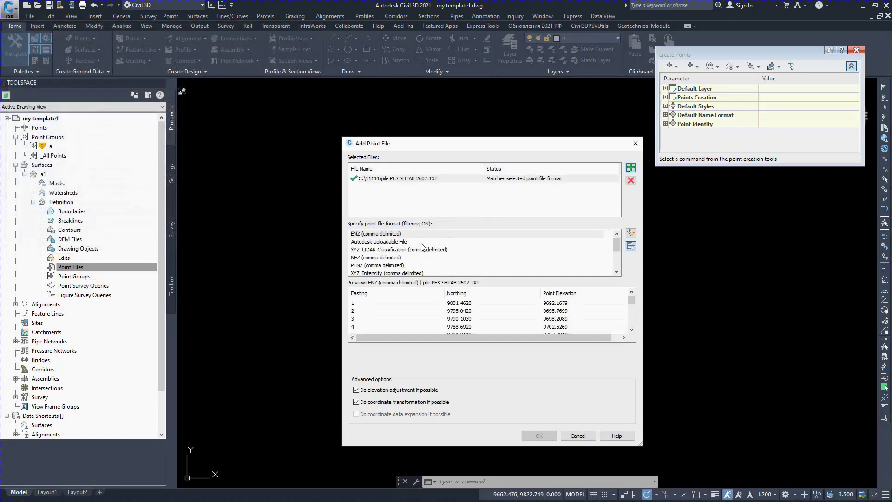
left_click(386, 265)
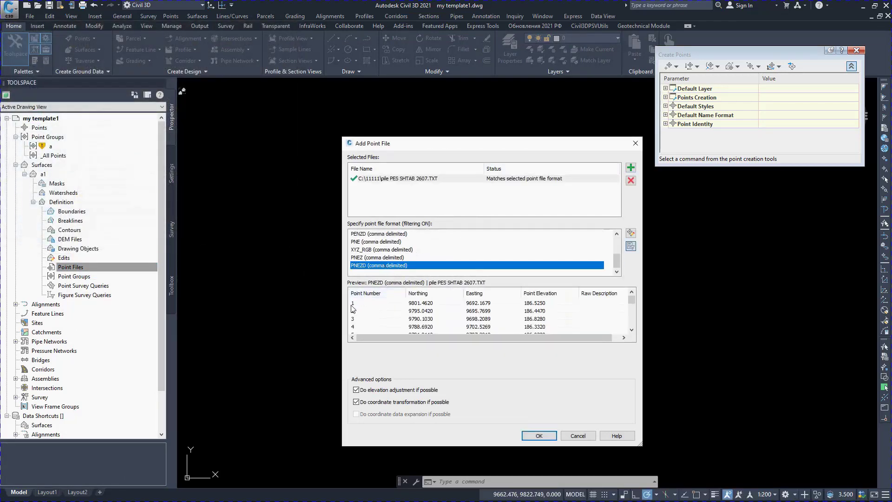
left_click(540, 436)
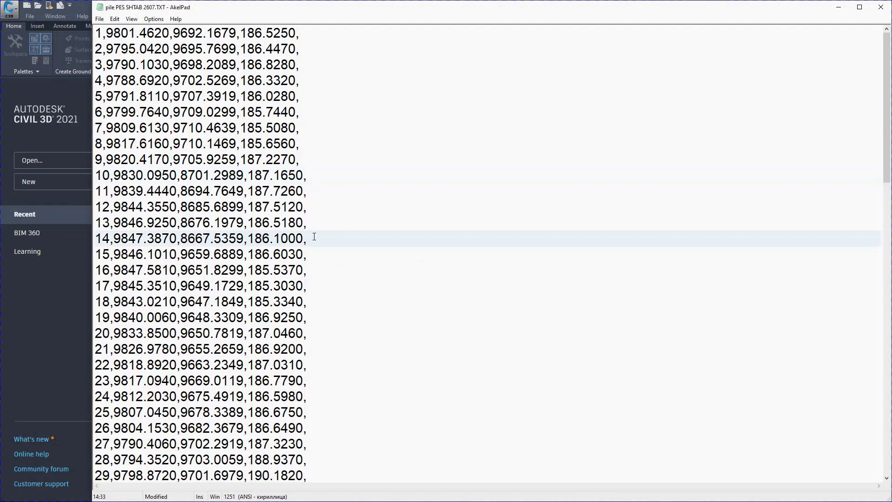
Paste a note after point 14's line, then remove it again
type("Attention - when changing the coordinates of the points, the surface will load new coordinates of the points during the rebuild")
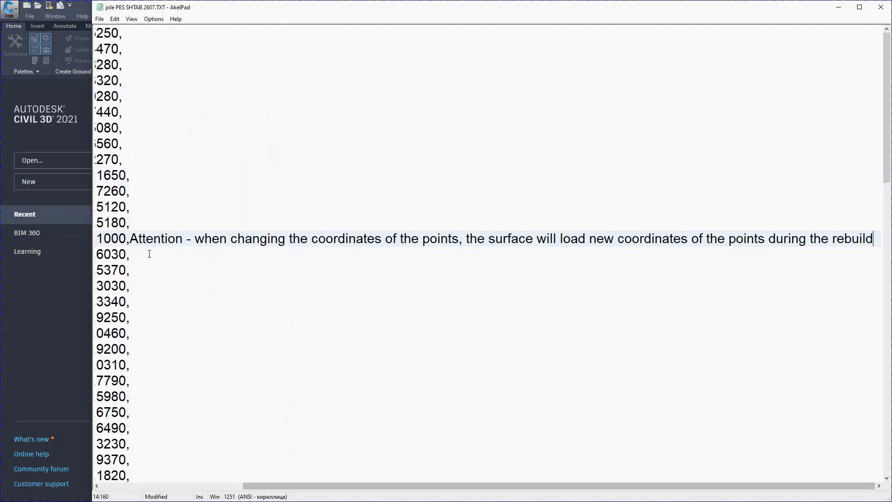
left_click_drag(134, 239, 830, 244)
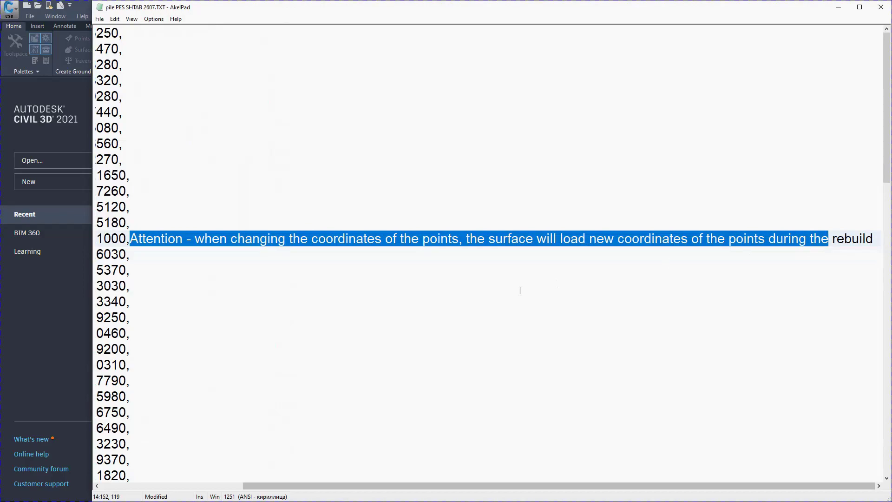
key("ctrl+z")
Save pile PES SHTAB 2607.TXT, close AkelPad, and reopen the my template1 drawing
left_click(100, 18)
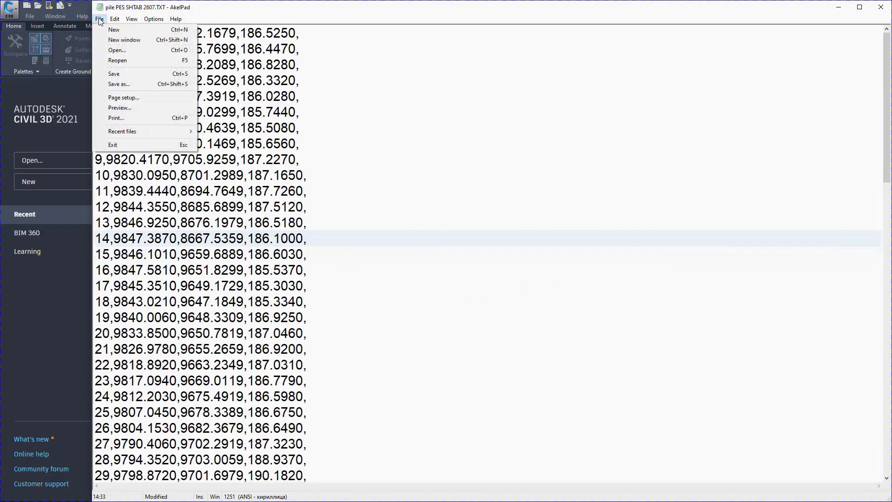
left_click(113, 75)
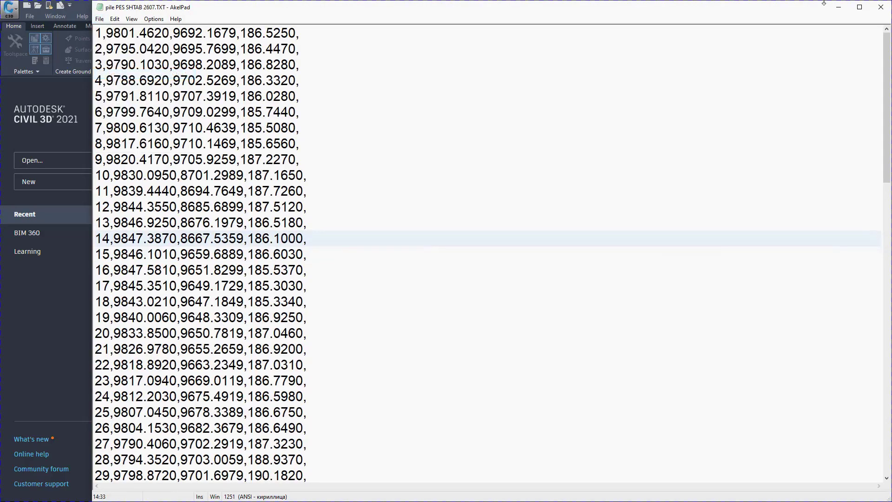
left_click(885, 8)
left_click(201, 187)
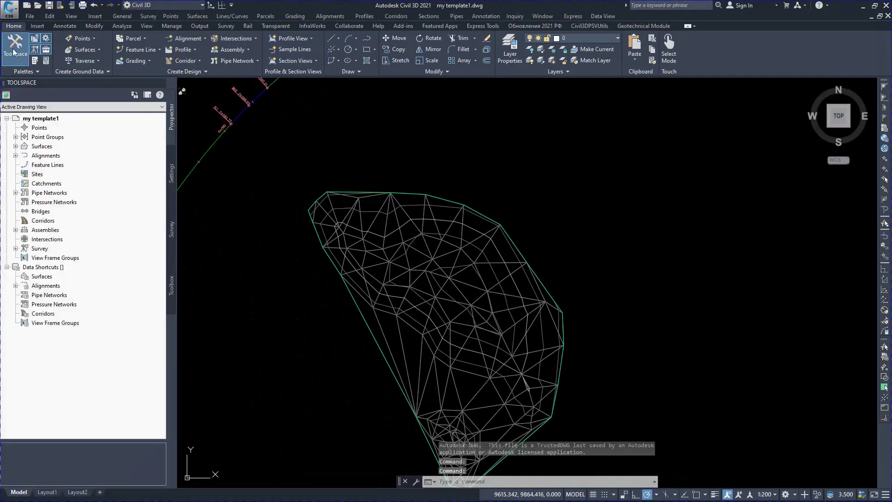
Expand Surfaces > a1 > Definition in Prospector and rebuild surface a1 from the edited points
left_click(16, 146)
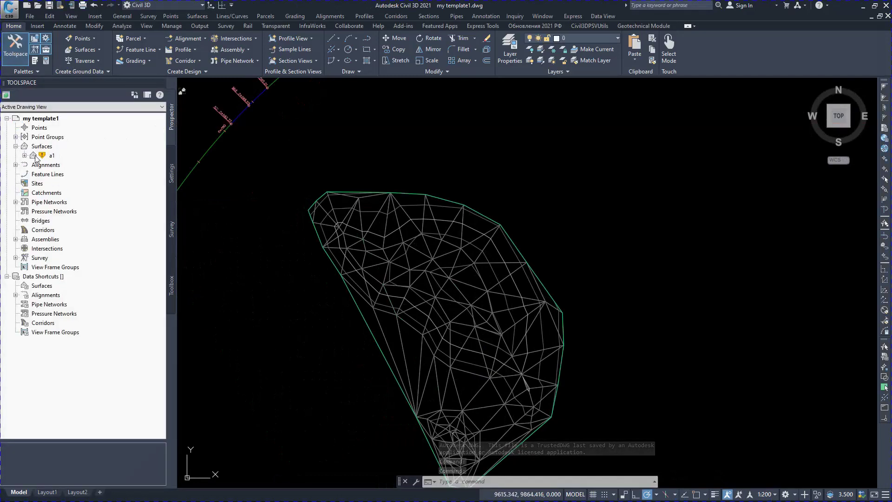
left_click(24, 155)
left_click(33, 183)
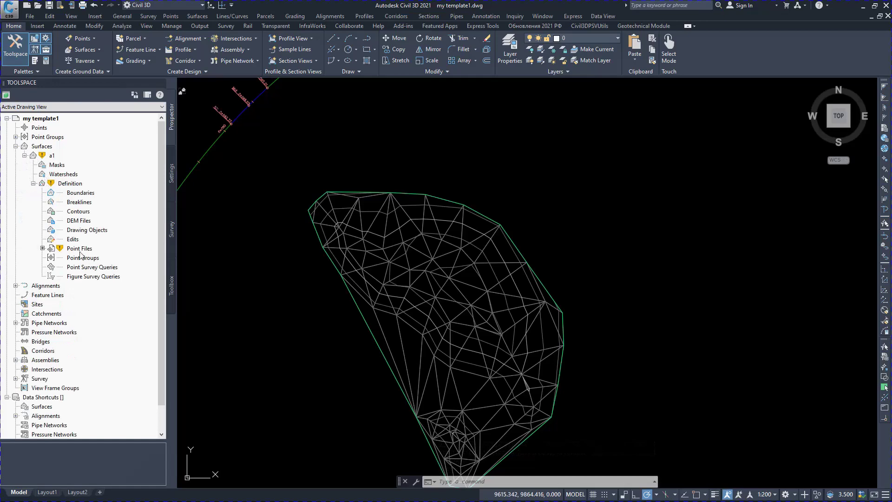
right_click(51, 155)
left_click(79, 181)
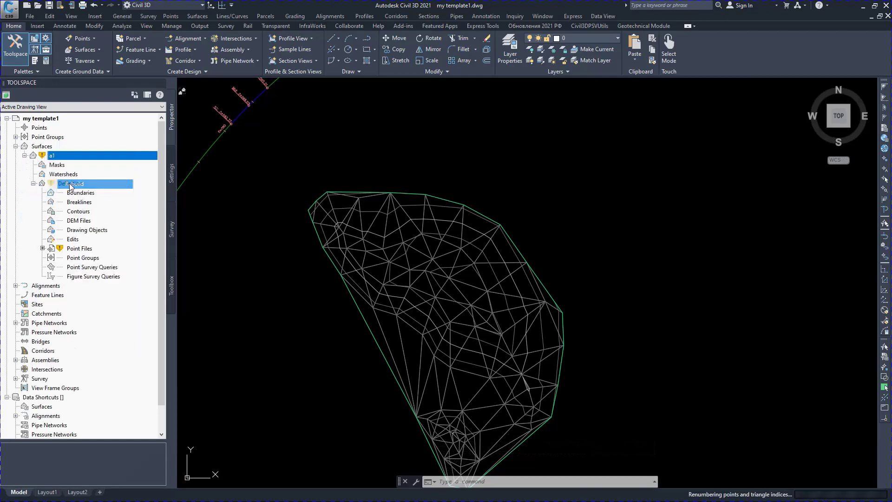